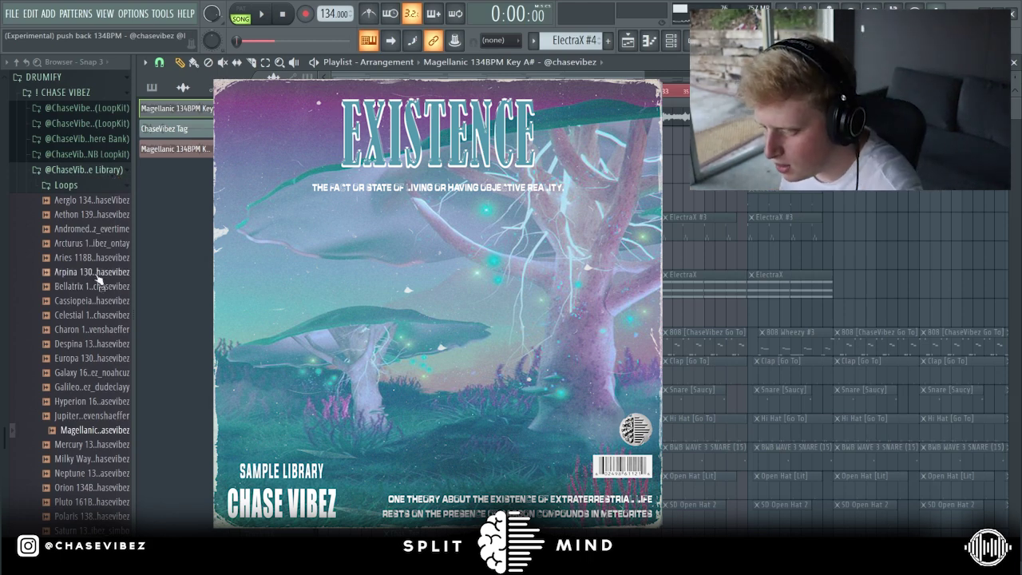
# Look over the sample library's loops and the playlist arrangement, and listen to the Warhol.ss song on Track 17.
pyautogui.scroll(-2, 96, 276)
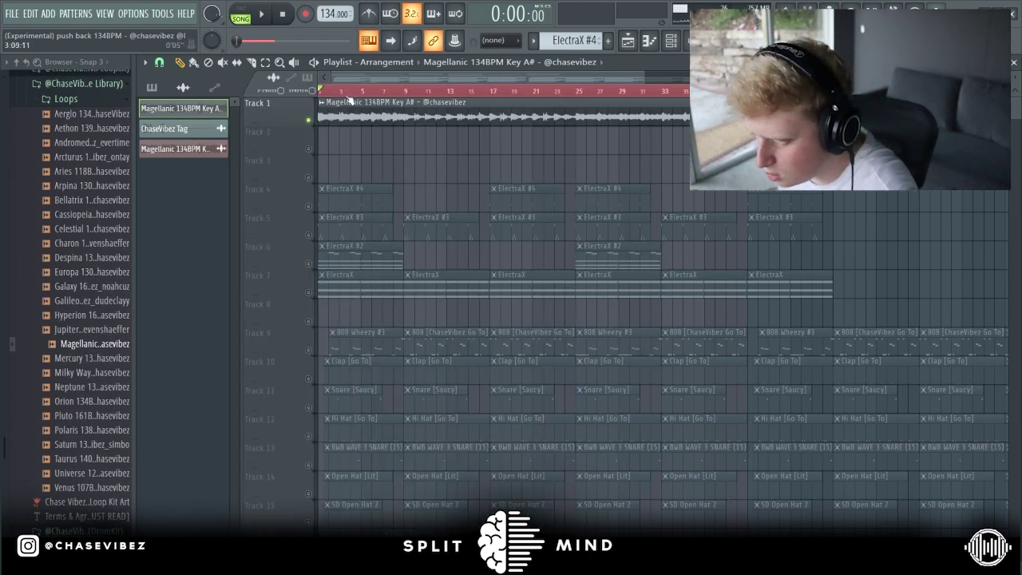
pyautogui.scroll(3, 348, 98)
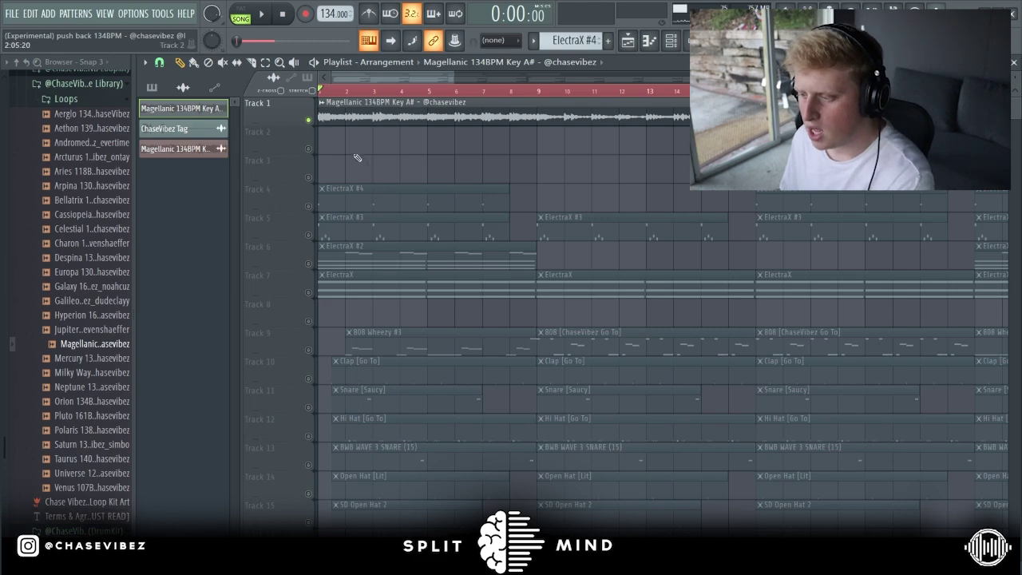
pyautogui.scroll(-4, 354, 118)
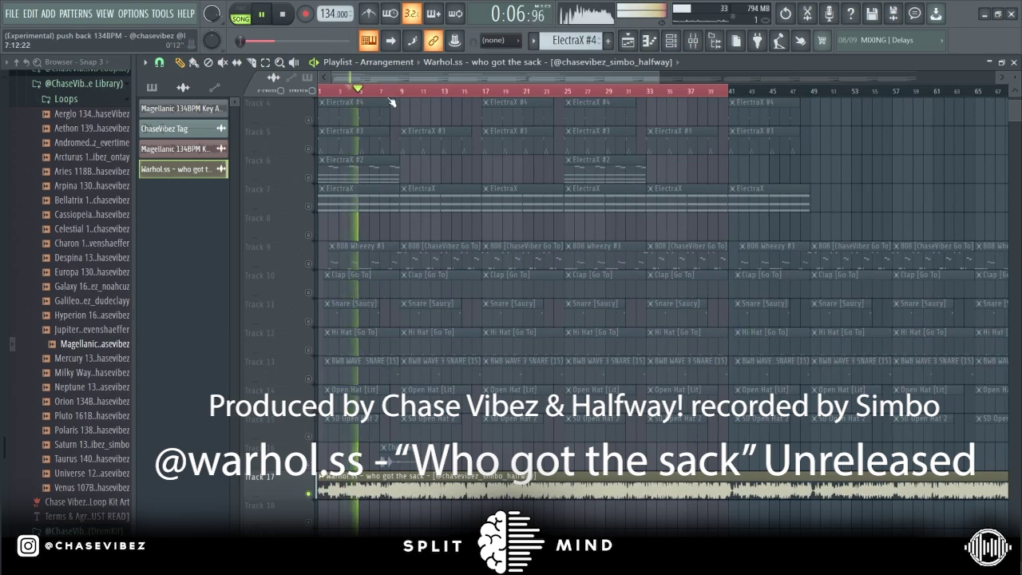
pyautogui.scroll(4, 388, 79)
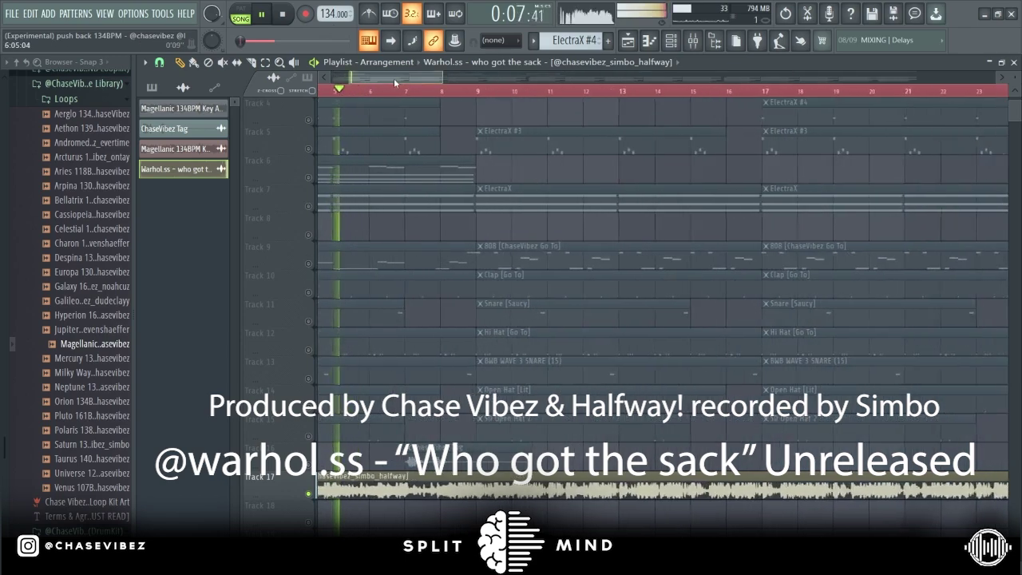
pyautogui.scroll(-3, 730, 239)
pyautogui.scroll(-3, 680, 99)
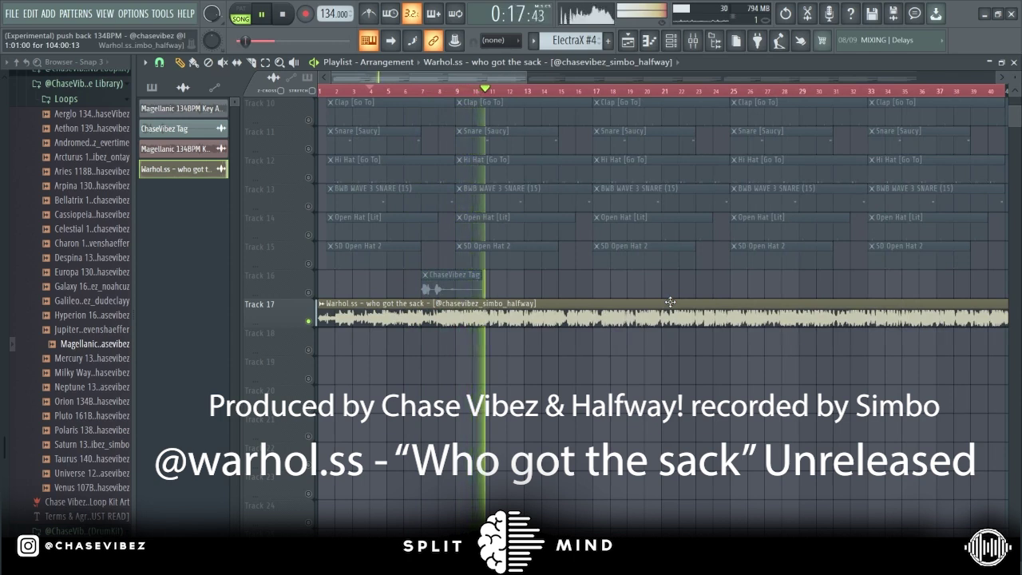
pyautogui.scroll(2, 658, 211)
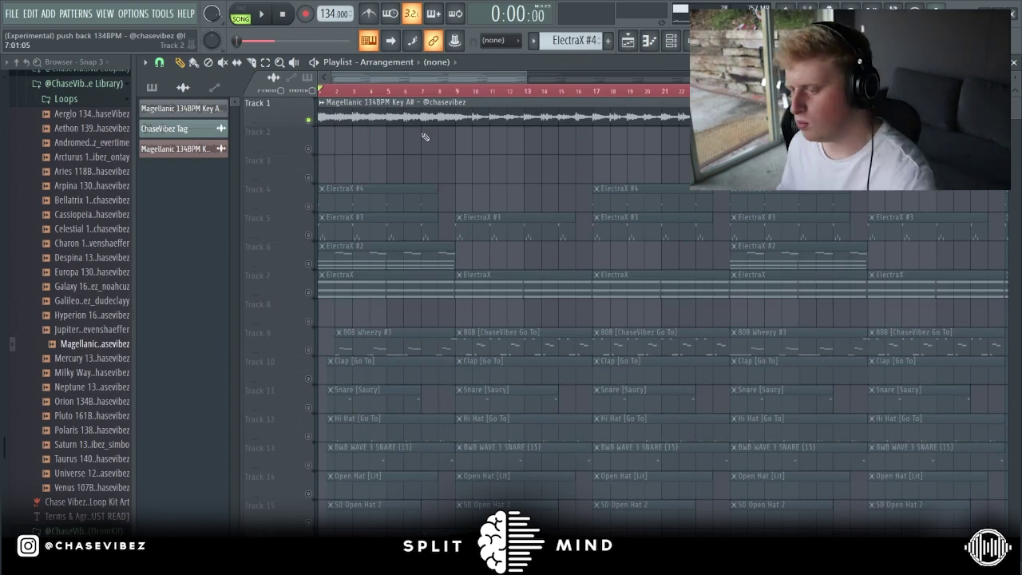
# Play the Magellanic 134BPM loop on Track 1, briefly view its channel settings, and stop playback.
pyautogui.scroll(2, 440, 73)
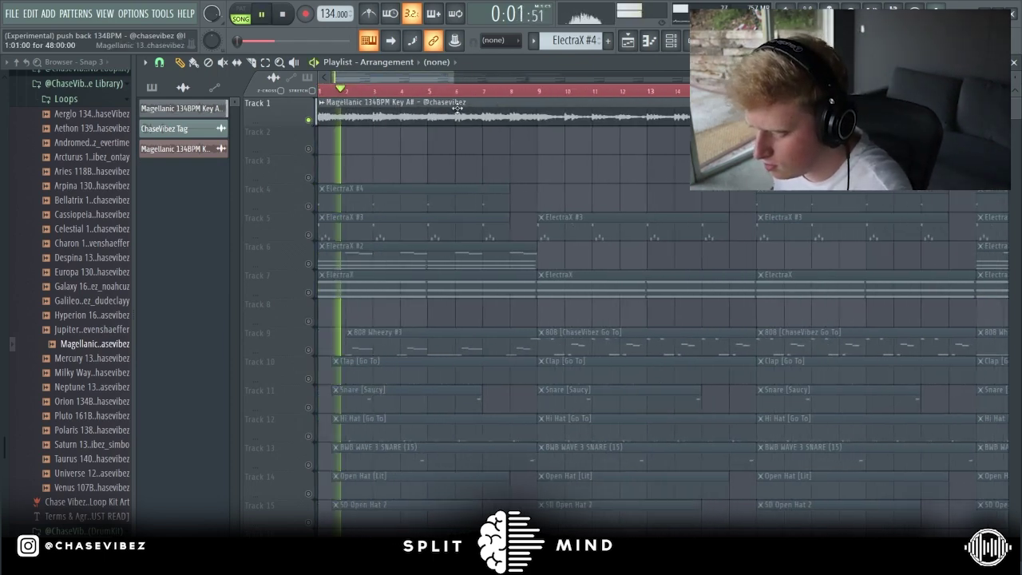
pyautogui.doubleClick(456, 108)
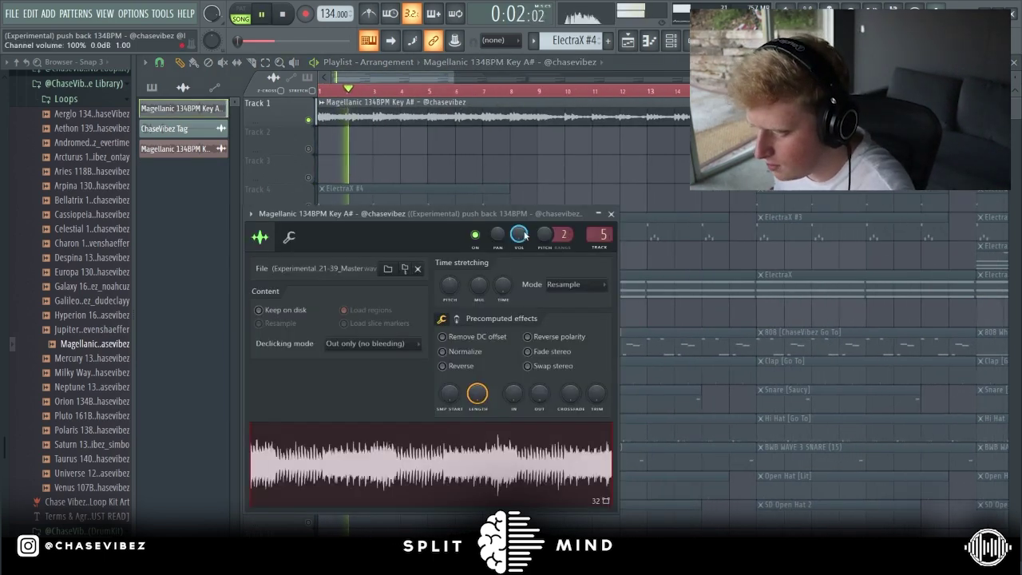
pyautogui.click(611, 214)
pyautogui.scroll(-3, 438, 94)
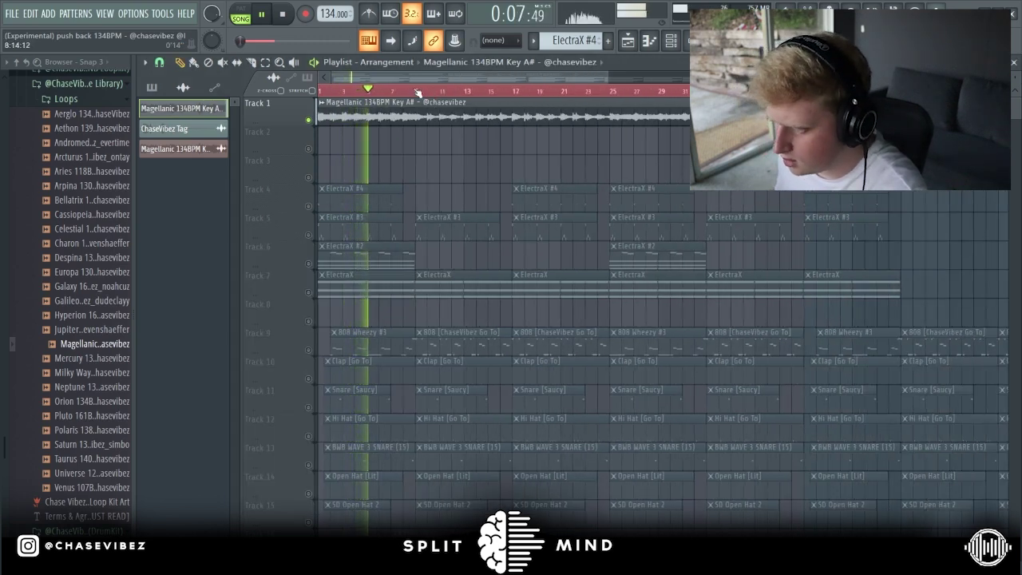
pyautogui.scroll(-1, 418, 94)
pyautogui.scroll(4, 417, 94)
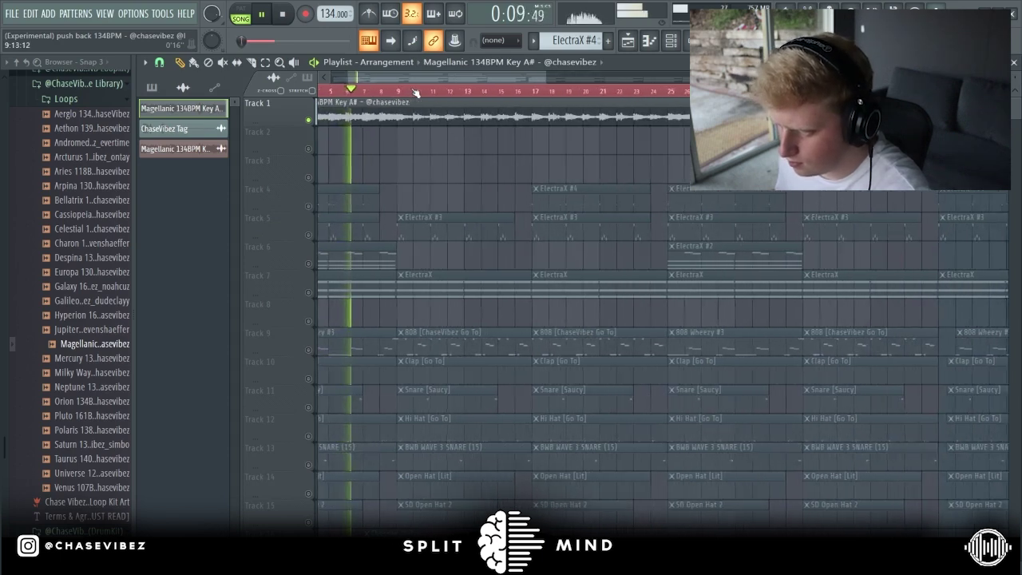
pyautogui.moveTo(416, 76); pyautogui.dragTo(418, 76)
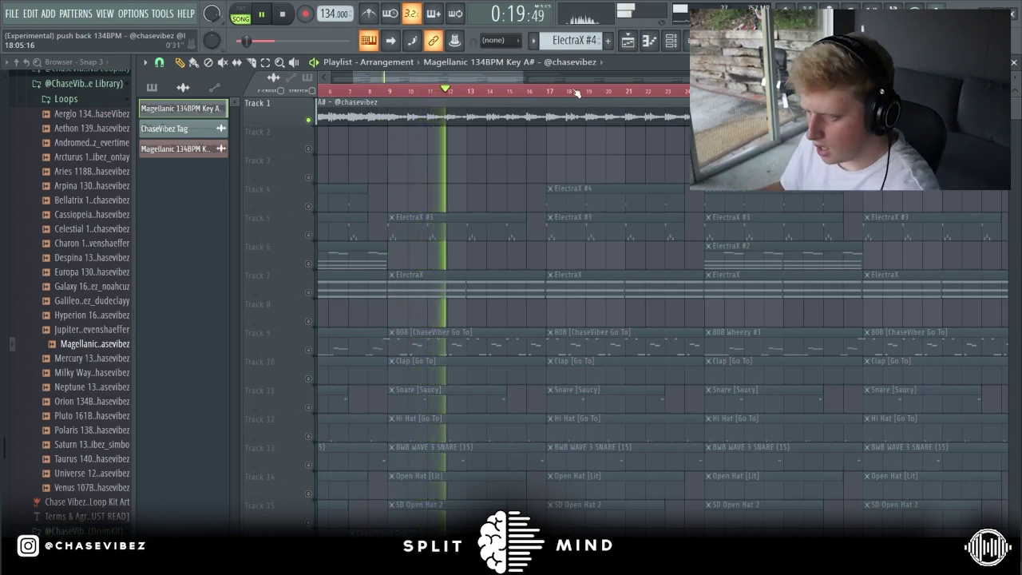
pyautogui.scroll(-2, 584, 91)
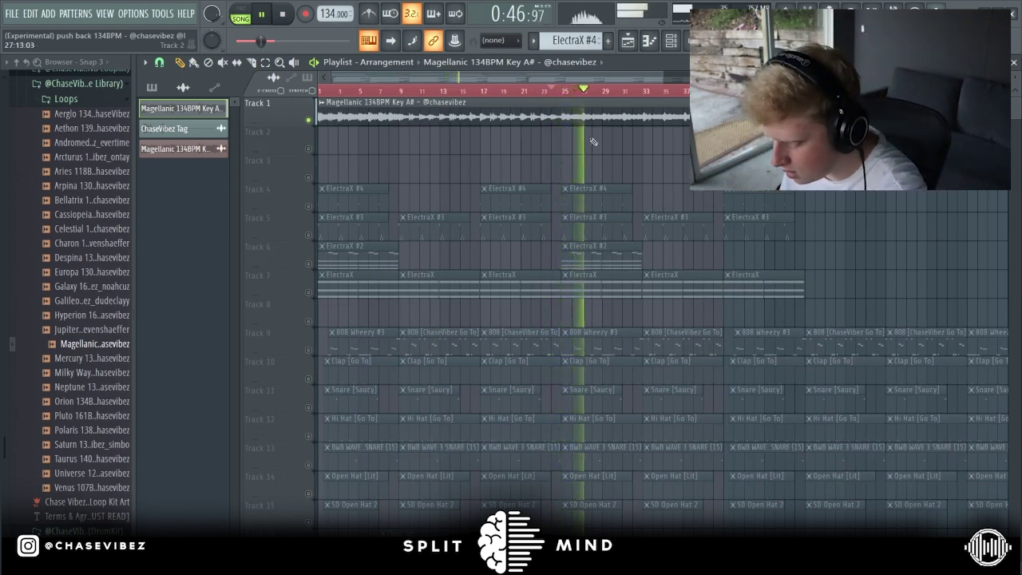
pyautogui.press('space')
# Return the playhead to the song's start and solo Tracks 4 to 7, which hold the ElectraX patterns.
pyautogui.click(321, 91)
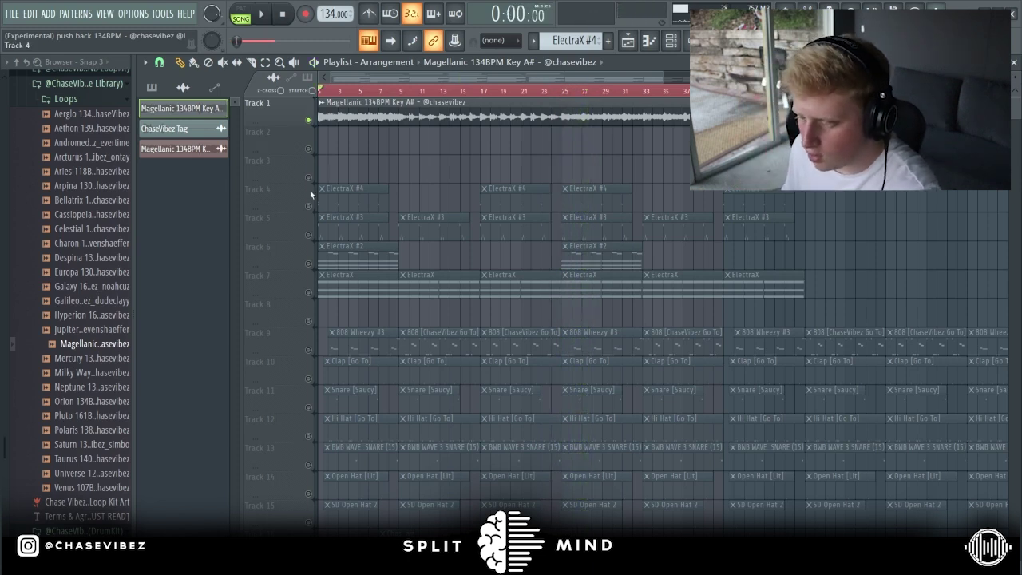
pyautogui.rightClick(310, 292)
pyautogui.click(310, 264)
pyautogui.click(310, 235)
pyautogui.click(309, 207)
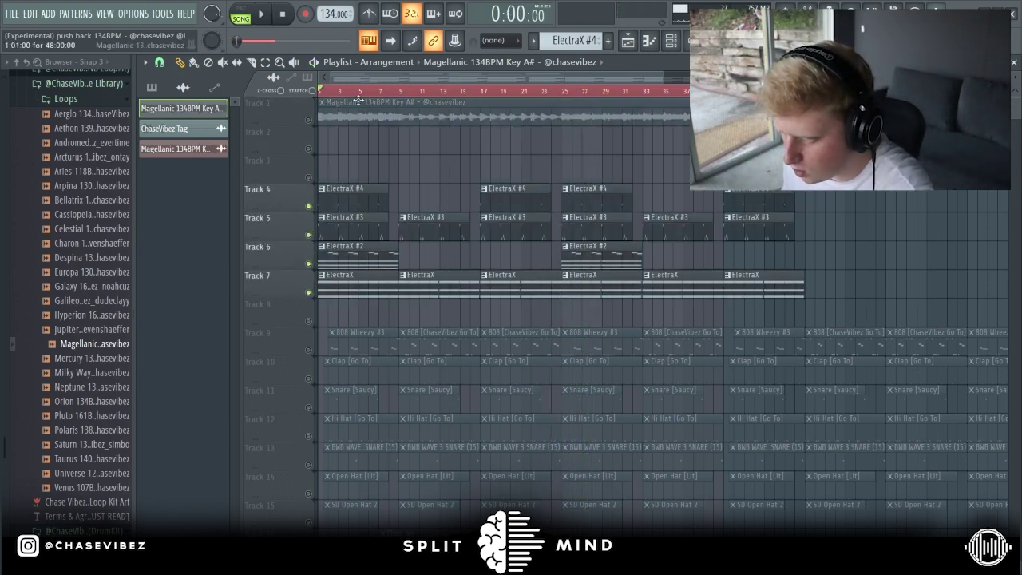
# Examine the ElectraX chord pattern in the piano roll and listen to it.
pyautogui.press('F7')
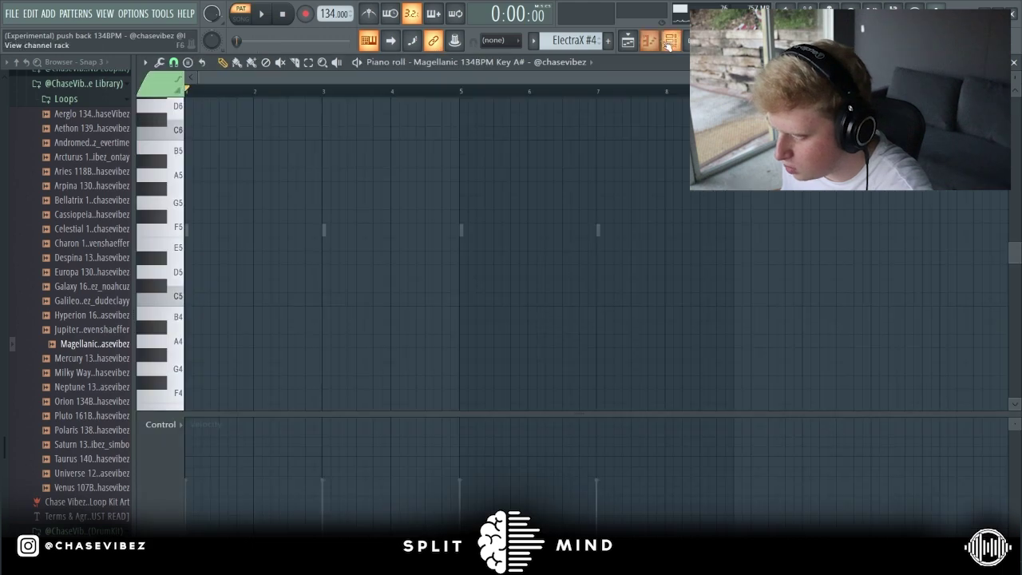
pyautogui.press('F6')
pyautogui.scroll(1, 420, 267)
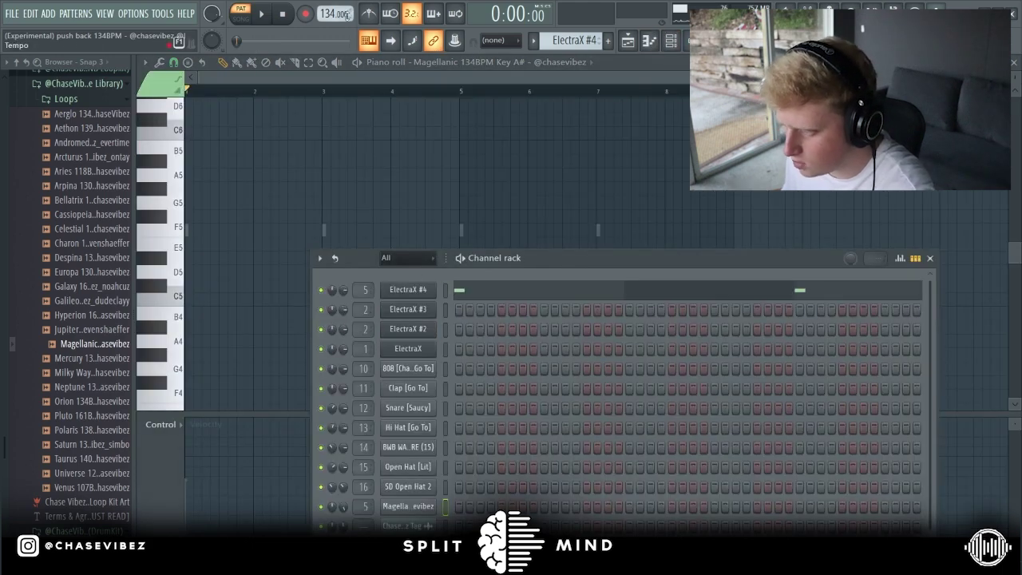
pyautogui.scroll(3, 566, 40)
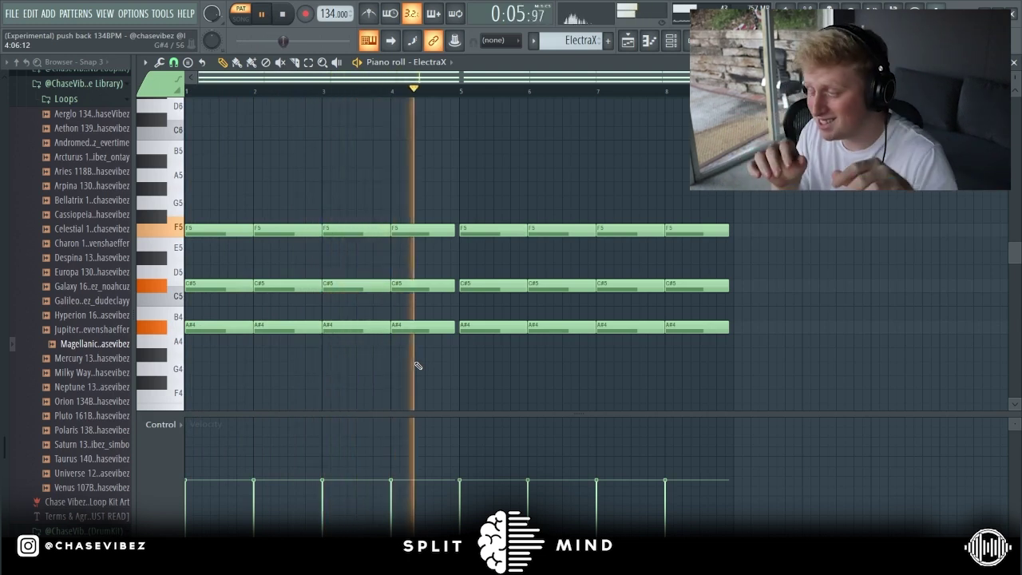
pyautogui.press('space')
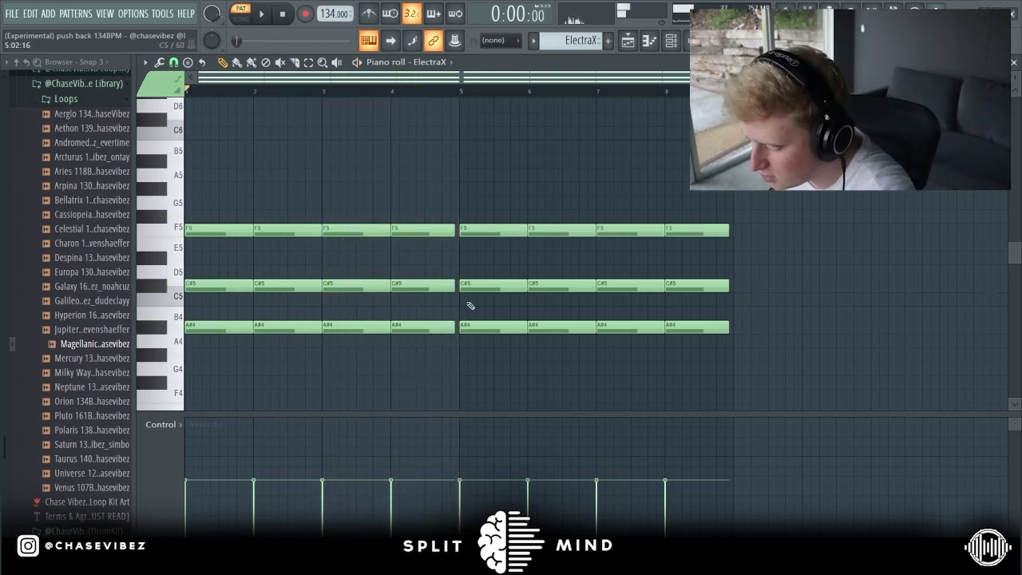
# Inspect the Fruity Reeverb 2, SuperVHS, IHeartNY and Comeback Kid effects on the first ElectraX mixer track.
pyautogui.click(683, 42)
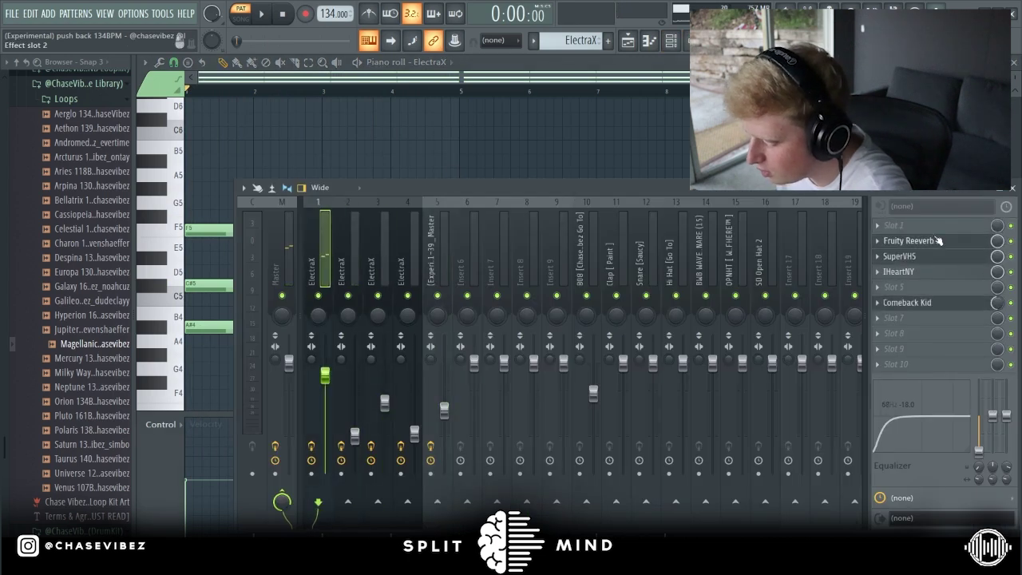
pyautogui.click(941, 242)
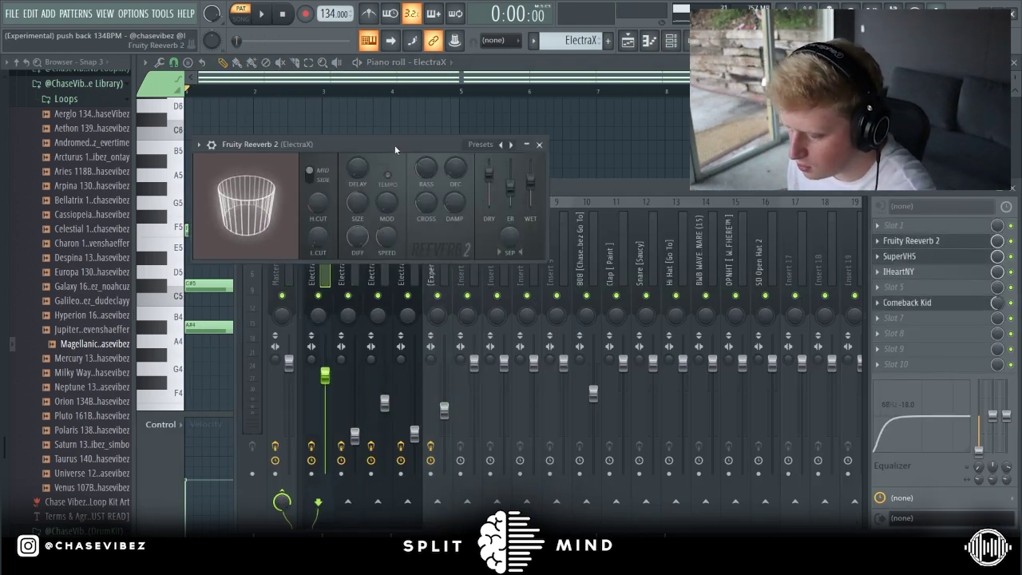
pyautogui.moveTo(395, 149); pyautogui.dragTo(432, 134)
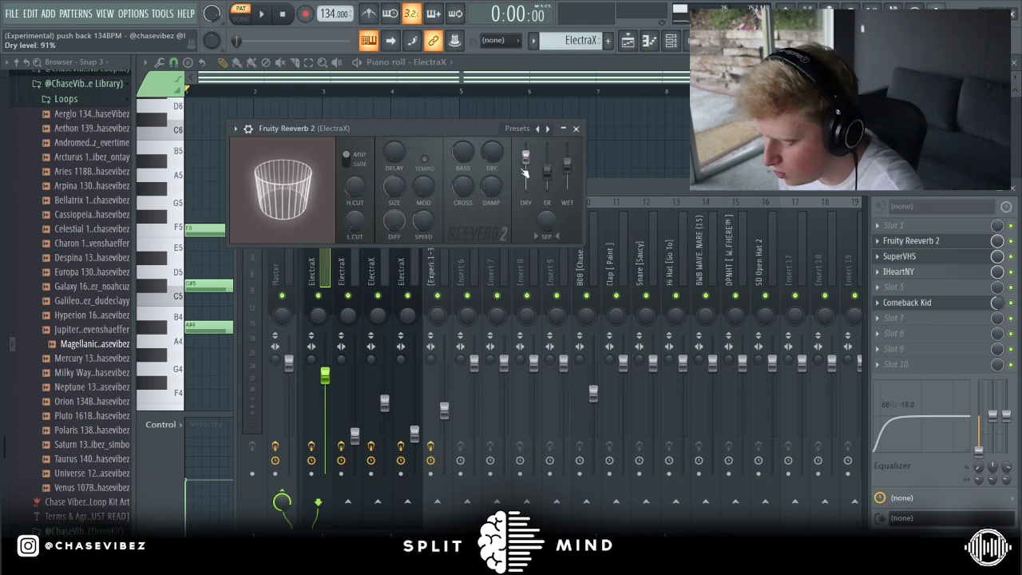
pyautogui.click(939, 262)
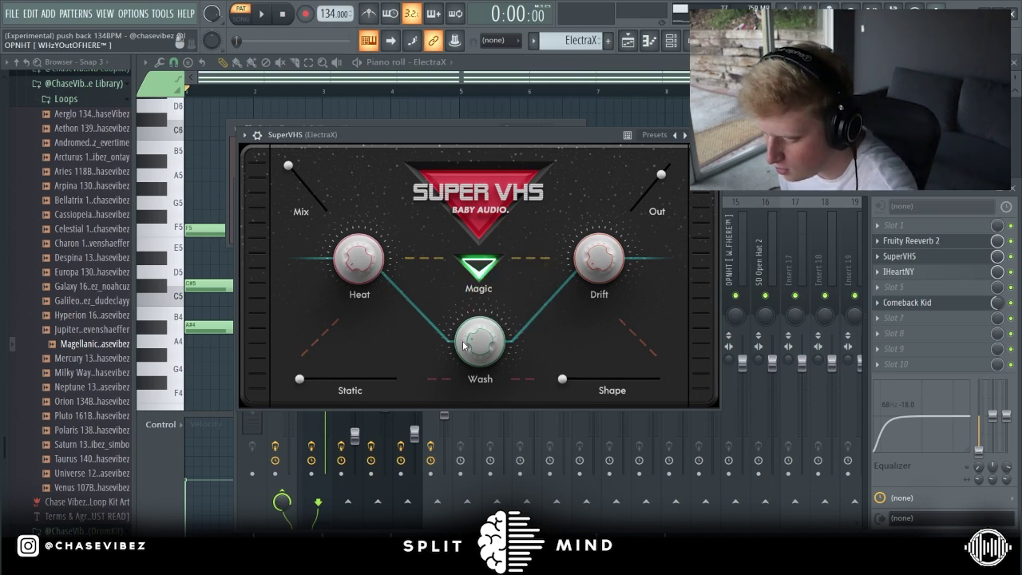
pyautogui.click(942, 275)
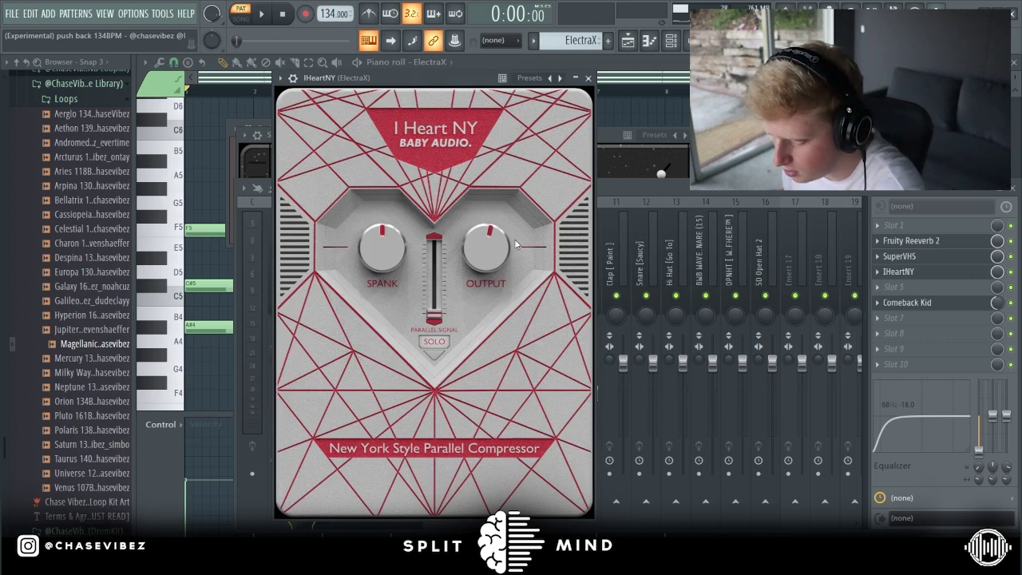
pyautogui.click(951, 308)
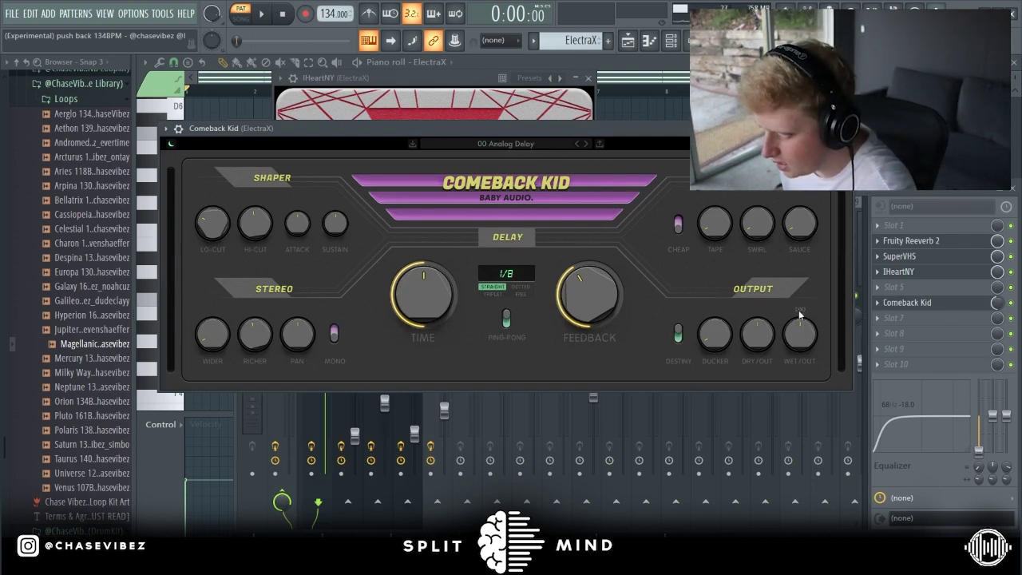
pyautogui.click(999, 306)
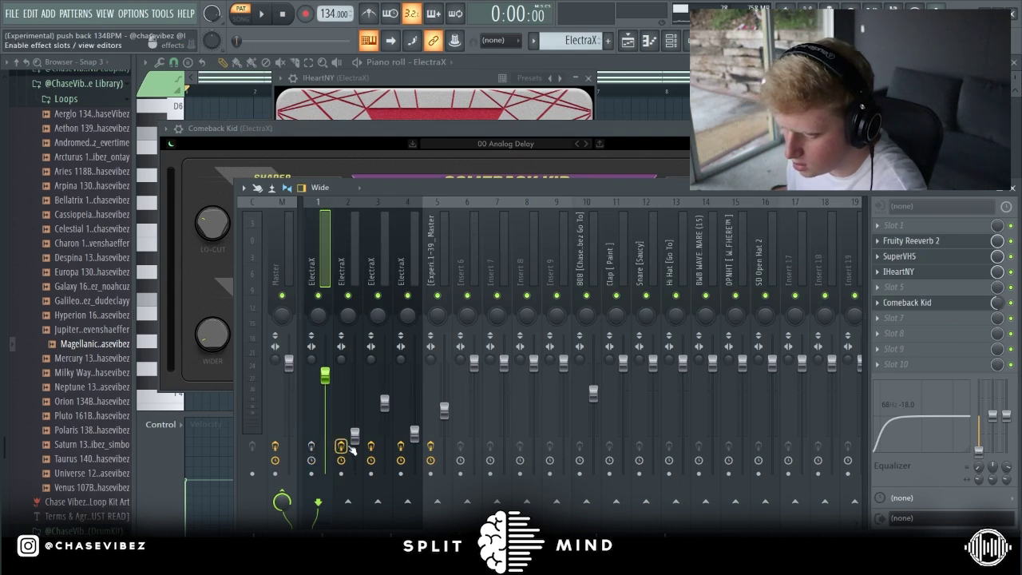
# Play the ElectraX chords with the mixer track's effects disabled and enabled to compare the sound.
pyautogui.press('space')
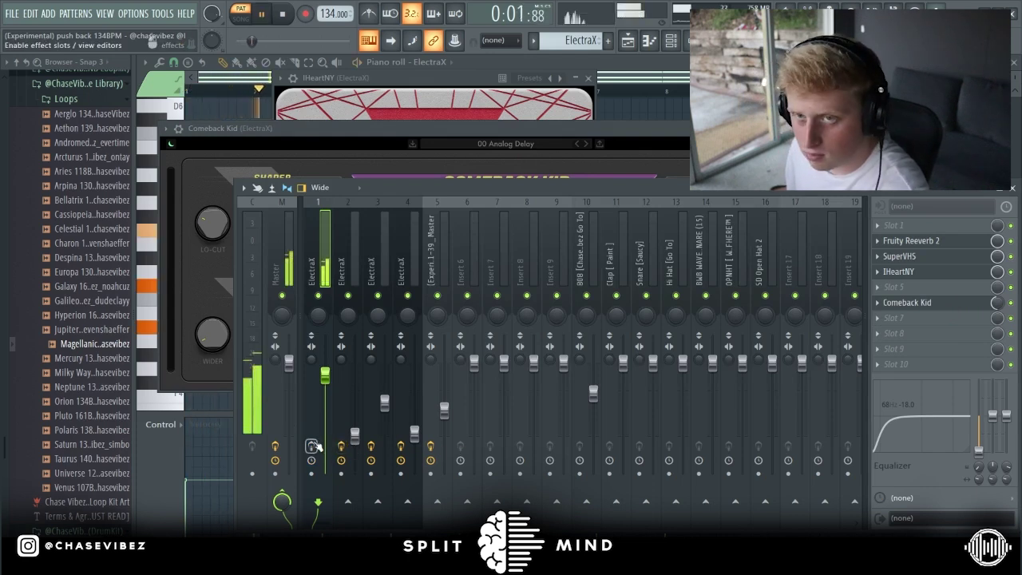
pyautogui.press('space')
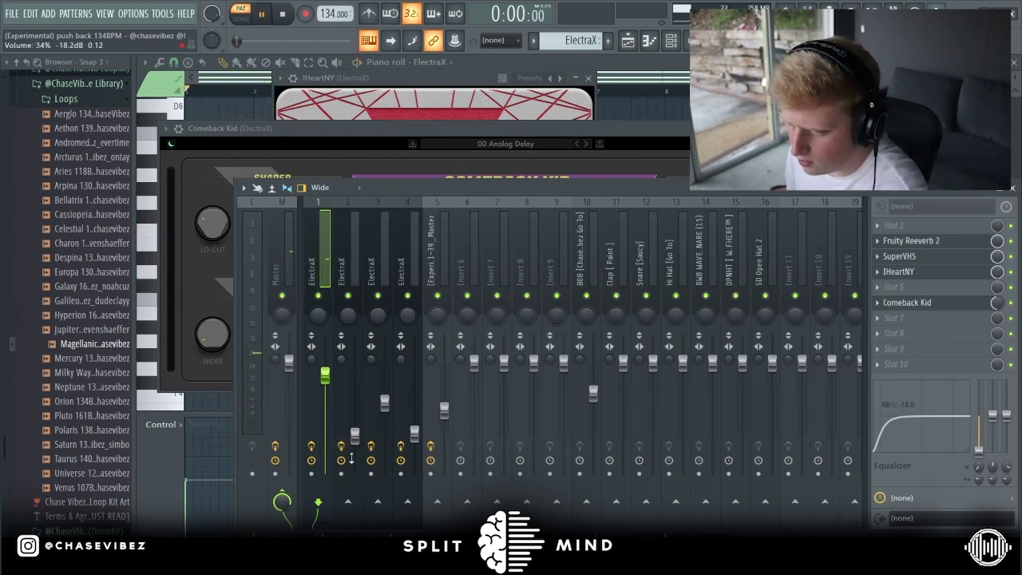
pyautogui.press('space')
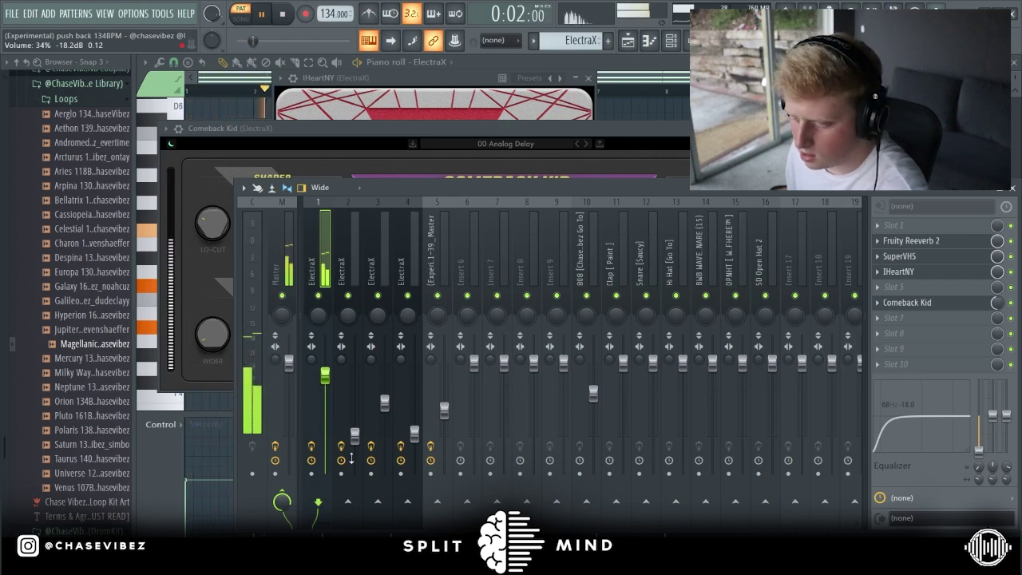
pyautogui.press('space')
# Open the ElectraX #2 pattern from Track 6 and examine the ElectraX #2 synth with its [Arp] Morphing Tine preset.
pyautogui.press('F5')
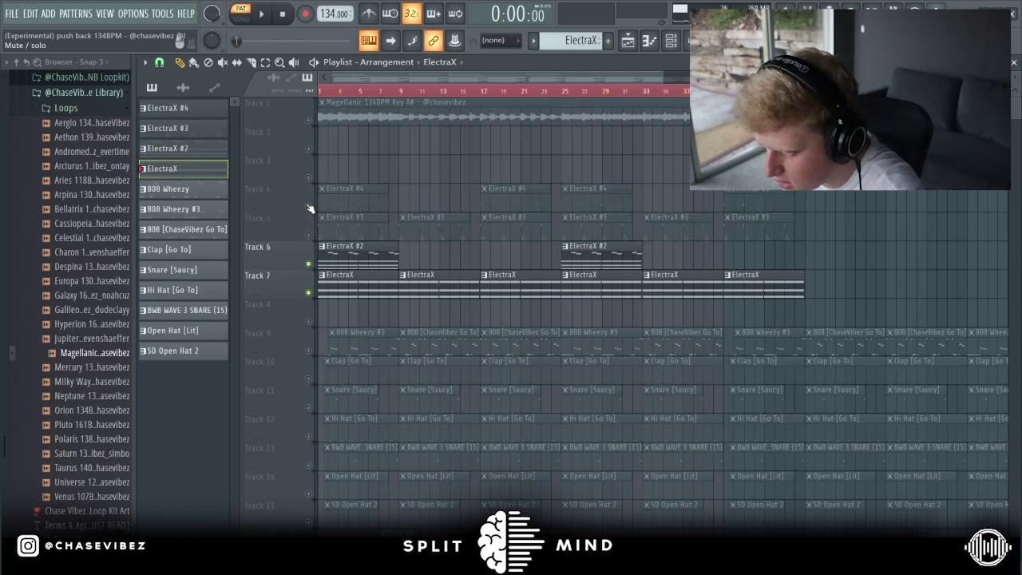
pyautogui.doubleClick(347, 250)
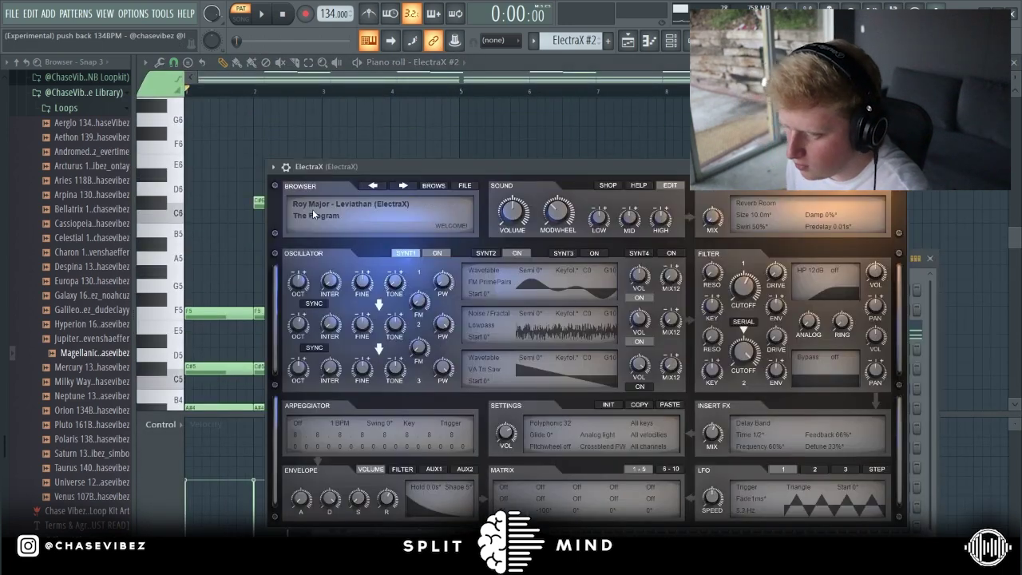
pyautogui.click(657, 44)
pyautogui.doubleClick(351, 258)
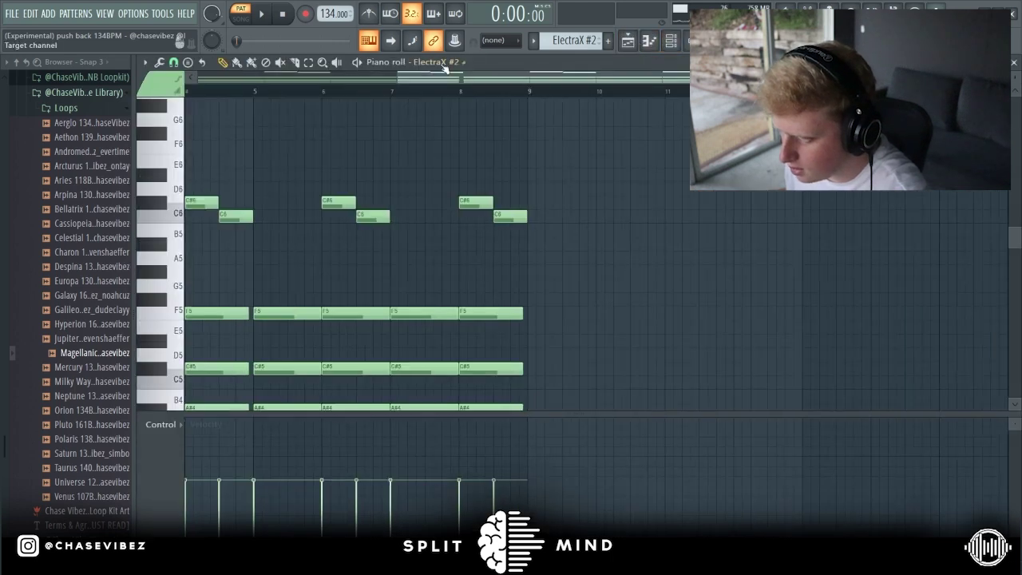
pyautogui.press('F6')
pyautogui.click(419, 329)
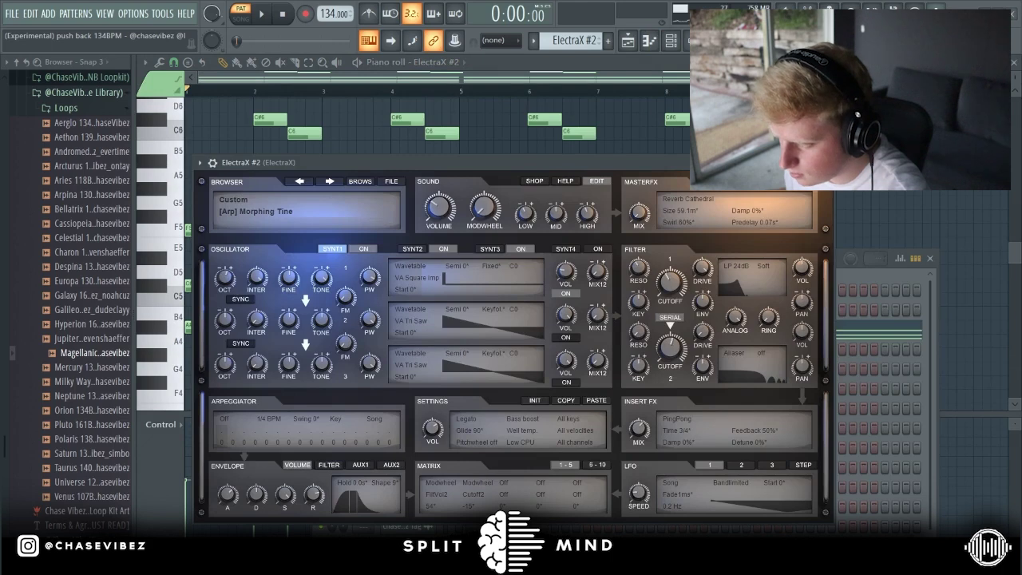
# Examine the ElectraX #2 notes in the piano roll and listen to the pattern.
pyautogui.click(671, 41)
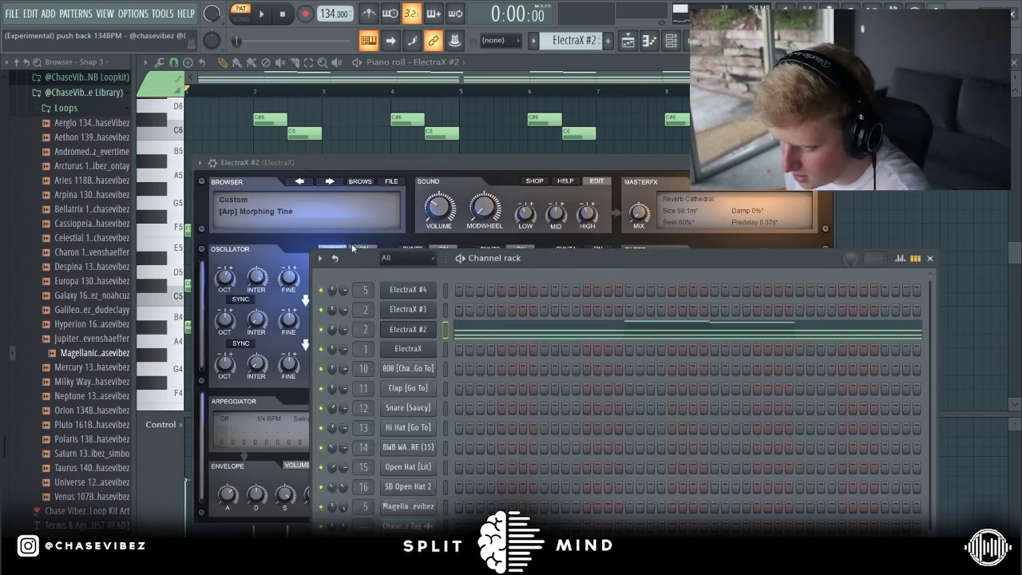
pyautogui.click(548, 336)
pyautogui.click(543, 329)
pyautogui.scroll(2, 515, 251)
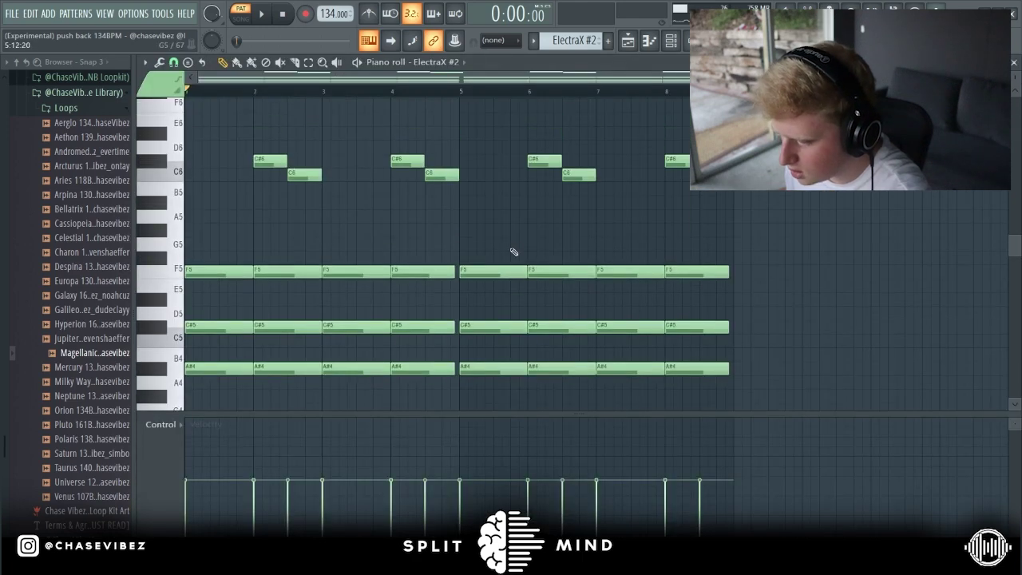
pyautogui.press('space')
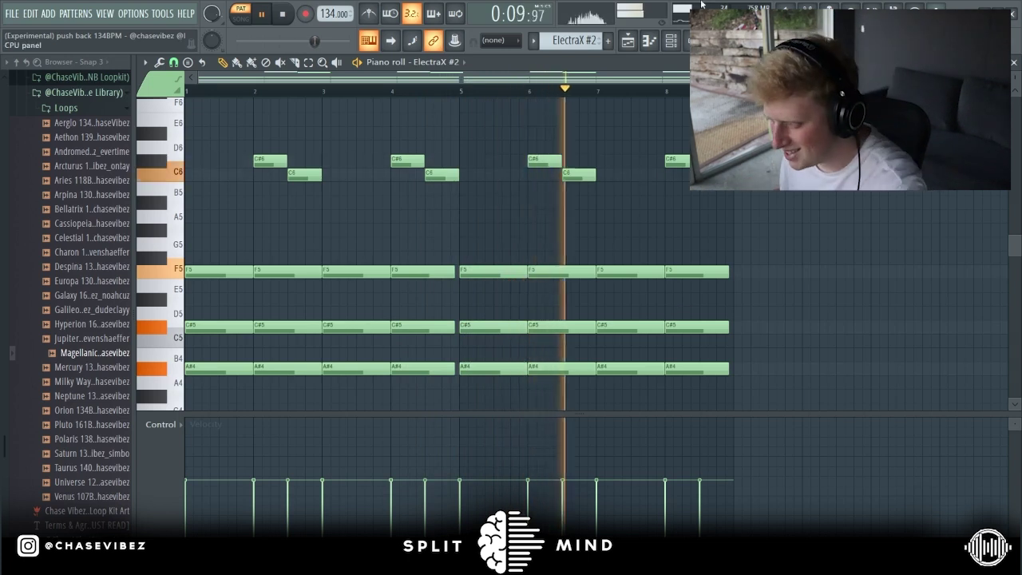
# Stop playback and inspect the Fruity parametric EQ 2, SuperVHS, IHeartNY and Fruity Reeverb 2 effects on mixer track 2.
pyautogui.click(687, 40)
pyautogui.press('space')
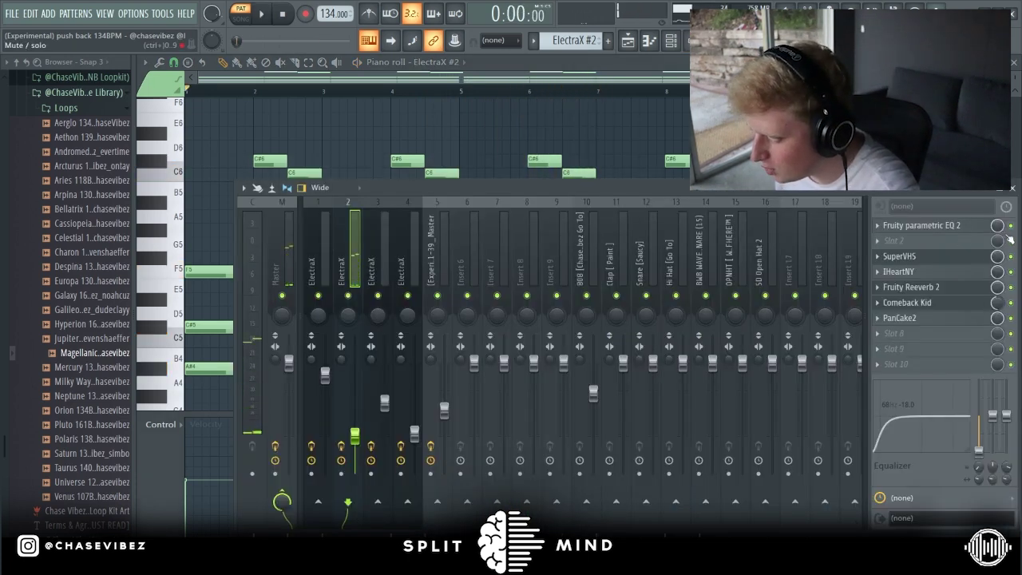
pyautogui.click(958, 226)
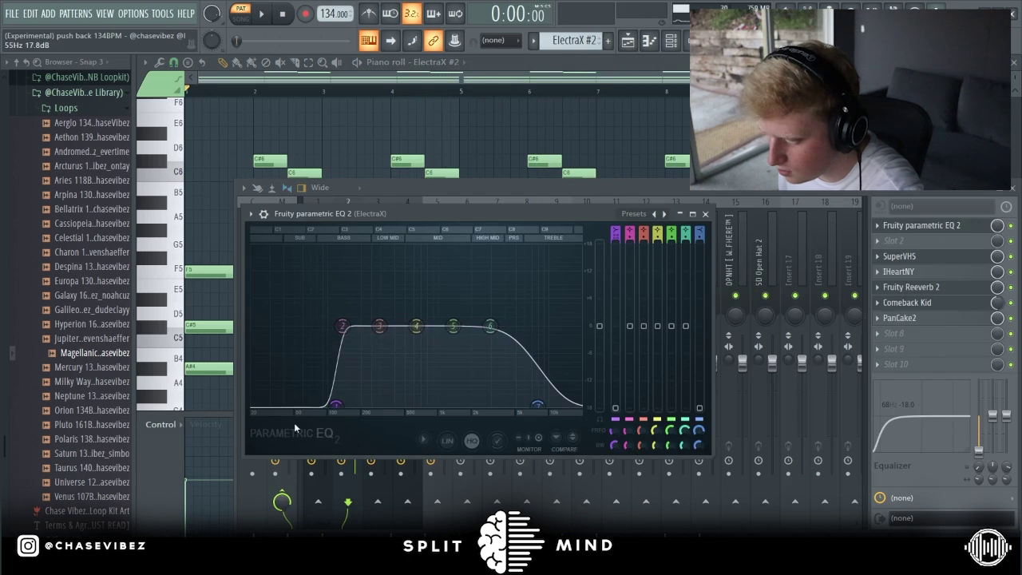
pyautogui.click(932, 258)
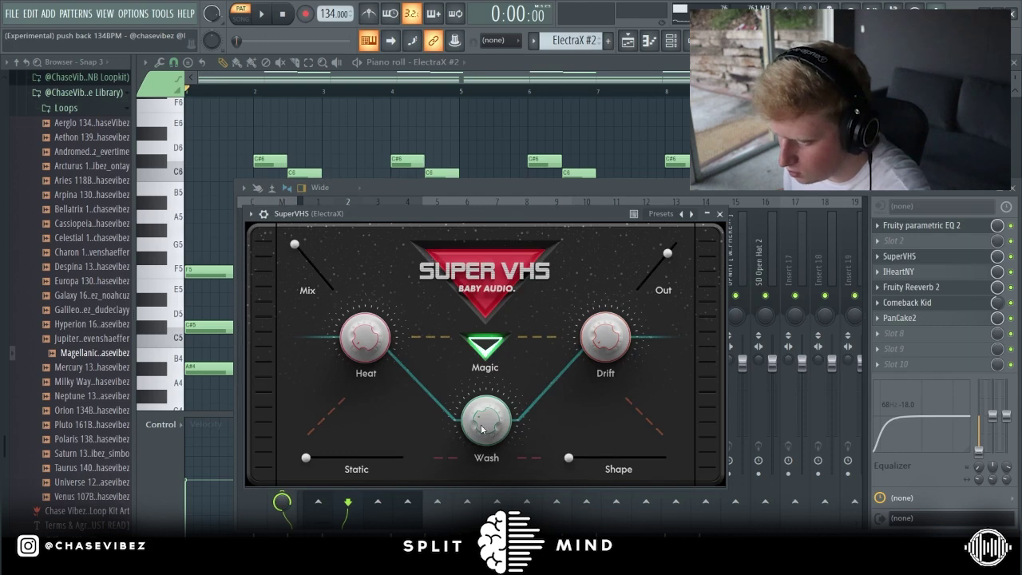
pyautogui.click(898, 271)
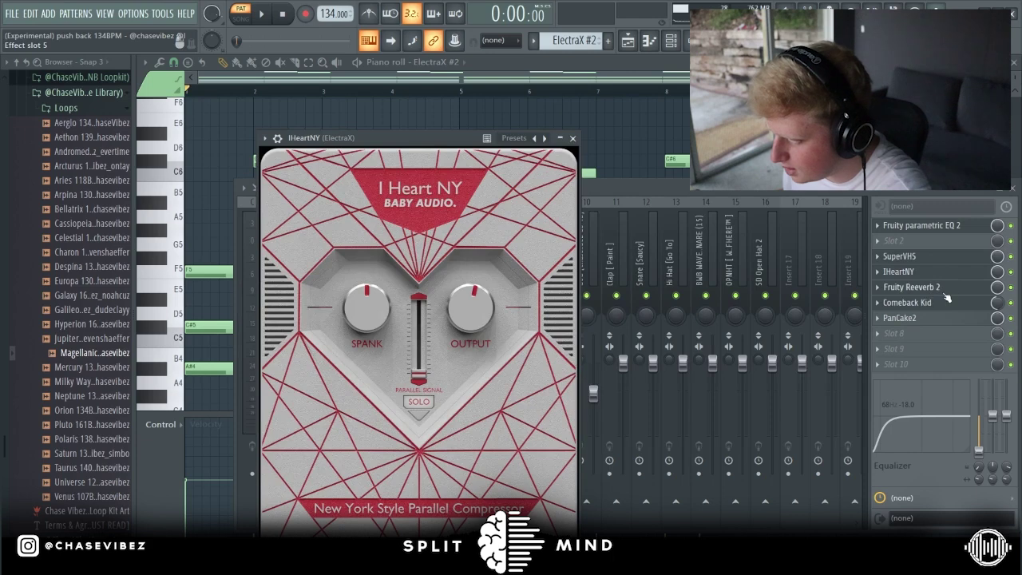
pyautogui.click(911, 287)
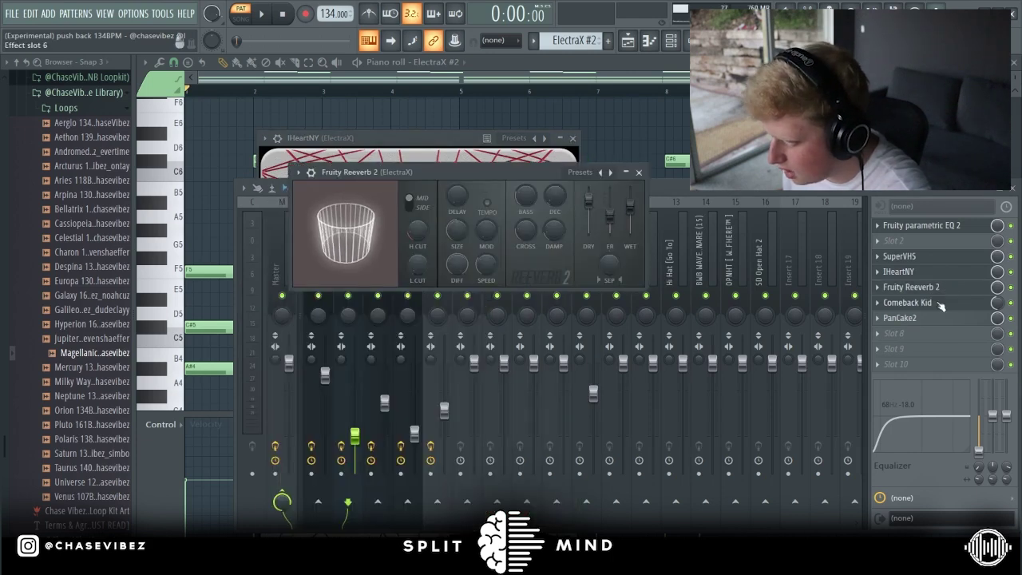
# Inspect the Comeback Kid delay and PanCake2 panning effects on mixer track 2.
pyautogui.click(947, 303)
pyautogui.moveTo(526, 129); pyautogui.dragTo(737, 381)
pyautogui.click(329, 264)
pyautogui.click(358, 270)
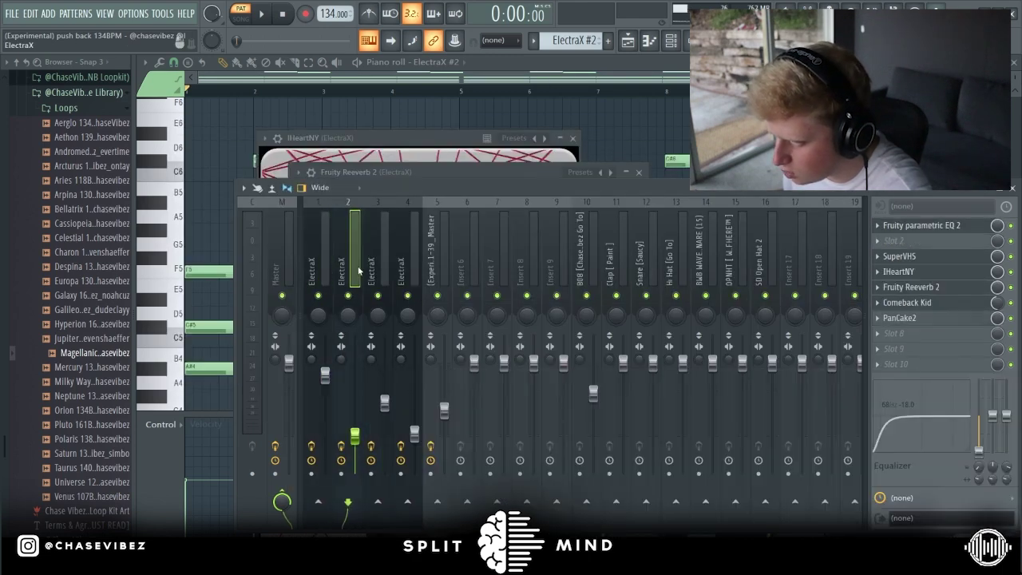
pyautogui.click(964, 318)
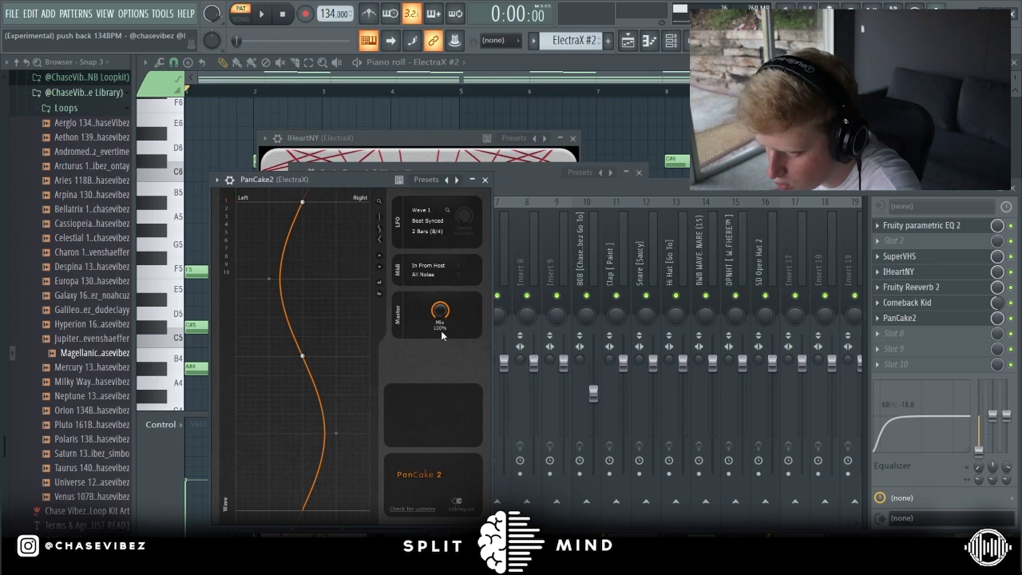
# Play the ElectraX #2 pattern with mixer track 2's effects disabled and enabled to compare the sound.
pyautogui.click(588, 245)
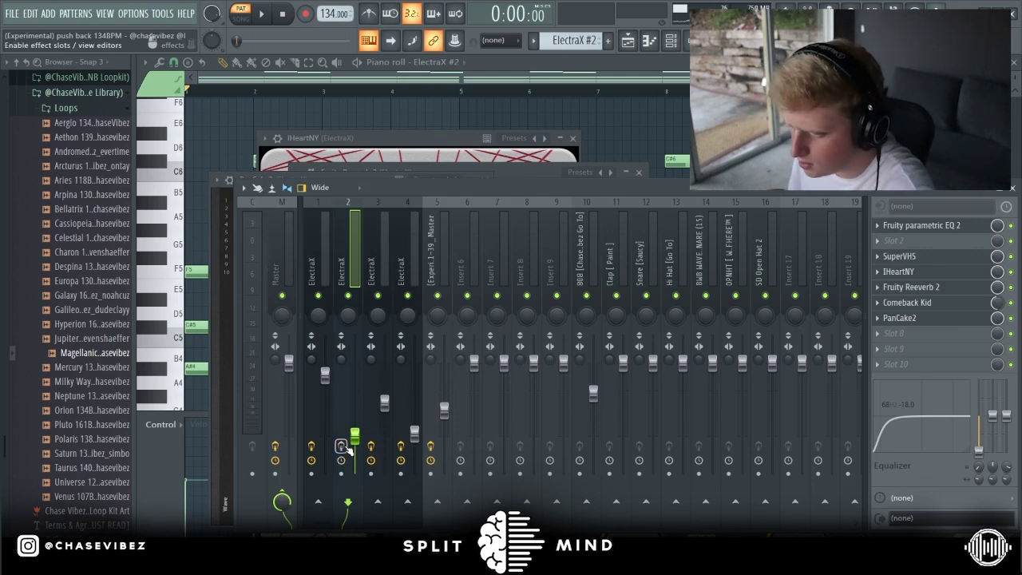
pyautogui.press('space')
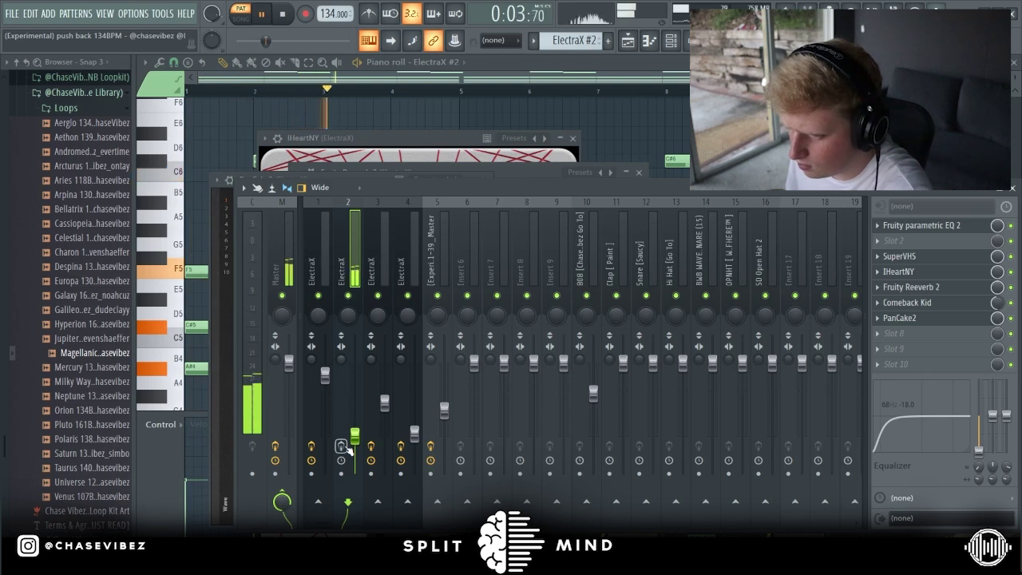
pyautogui.press('space')
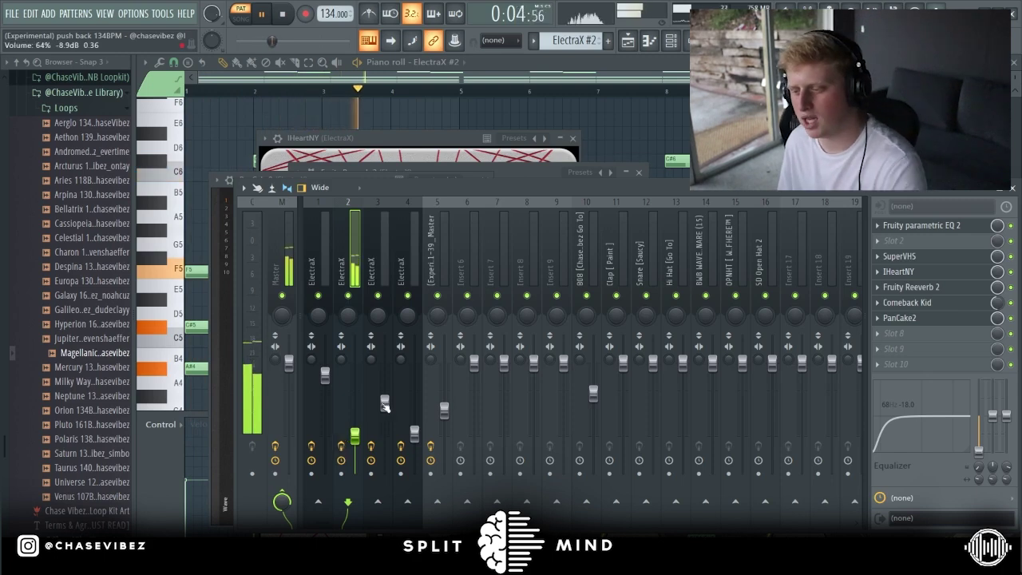
# Switch to song mode with playlist Track 5 unmuted and open its ElectraX #3 pattern.
pyautogui.click(636, 46)
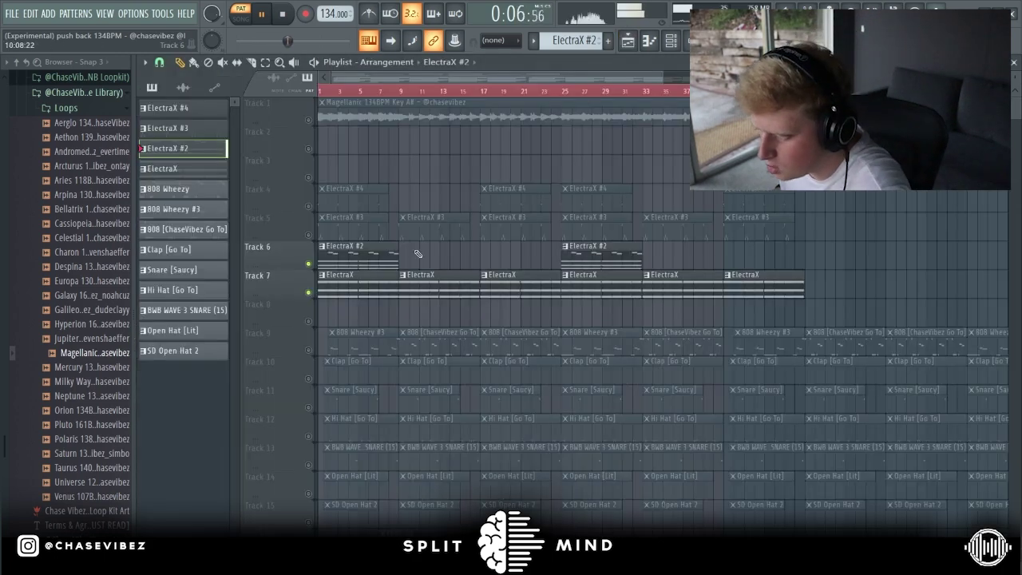
pyautogui.press('space')
pyautogui.press('l')
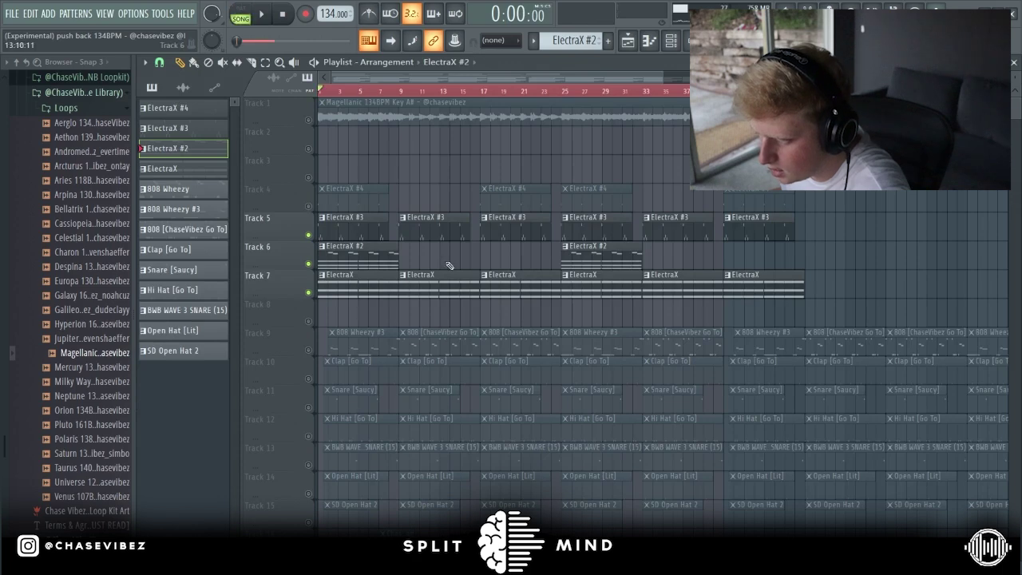
pyautogui.doubleClick(382, 227)
# Examine the ElectraX #3 synth with its [Arp] Morphing Tine preset, and return to its piano roll notes.
pyautogui.click(675, 44)
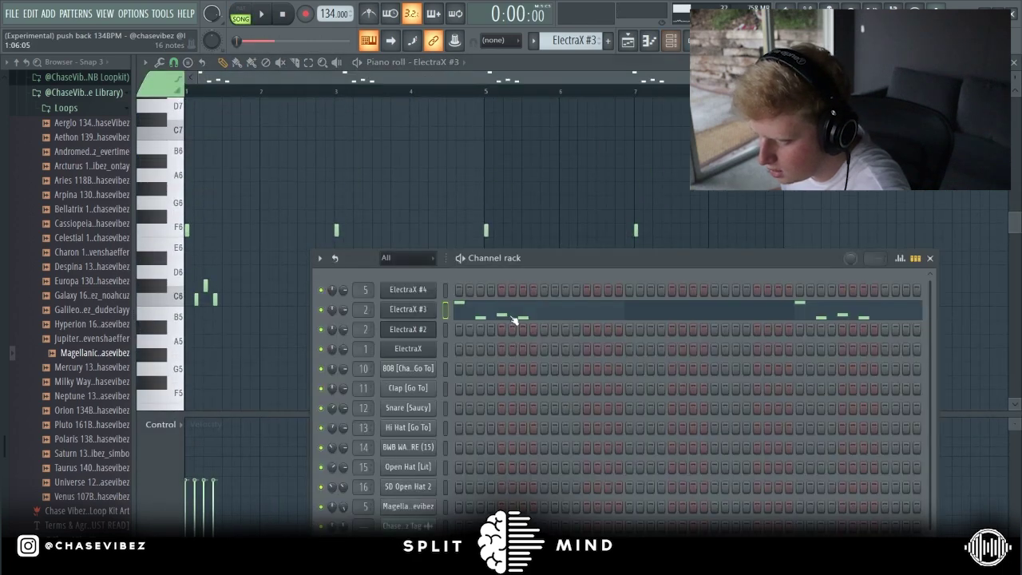
pyautogui.click(433, 310)
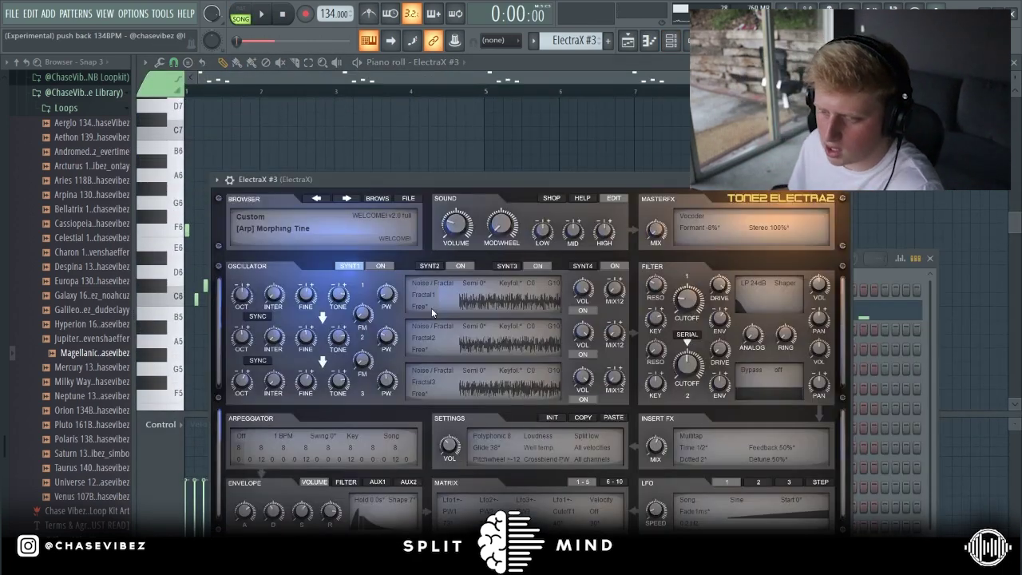
pyautogui.click(840, 180)
pyautogui.click(431, 311)
pyautogui.click(878, 281)
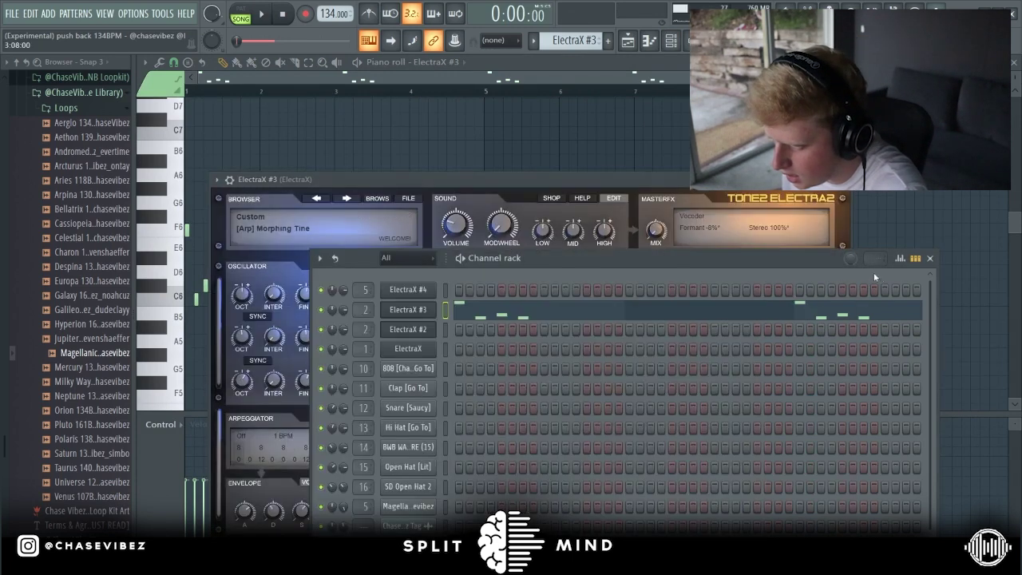
pyautogui.click(423, 290)
pyautogui.click(434, 312)
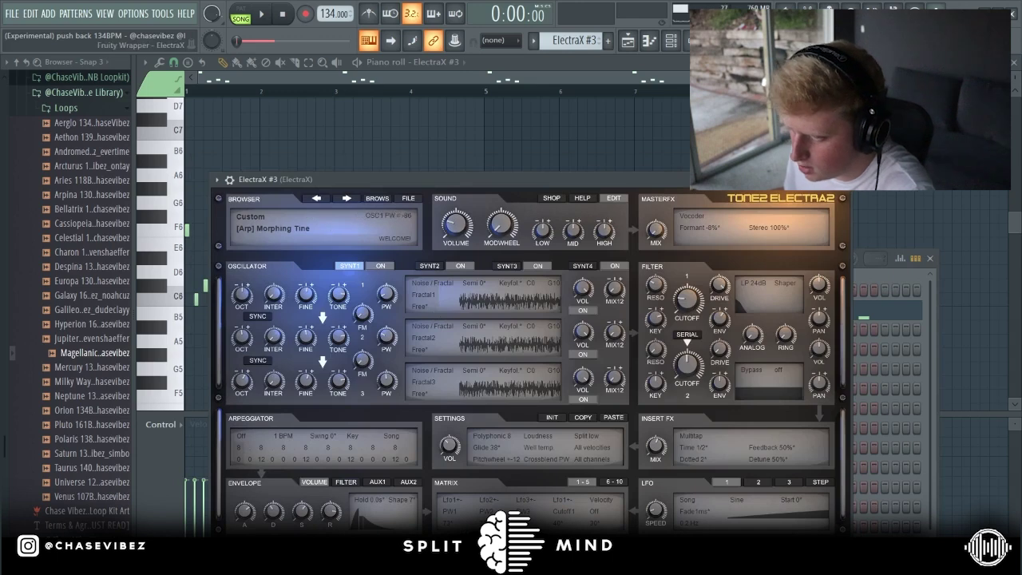
pyautogui.press('Escape')
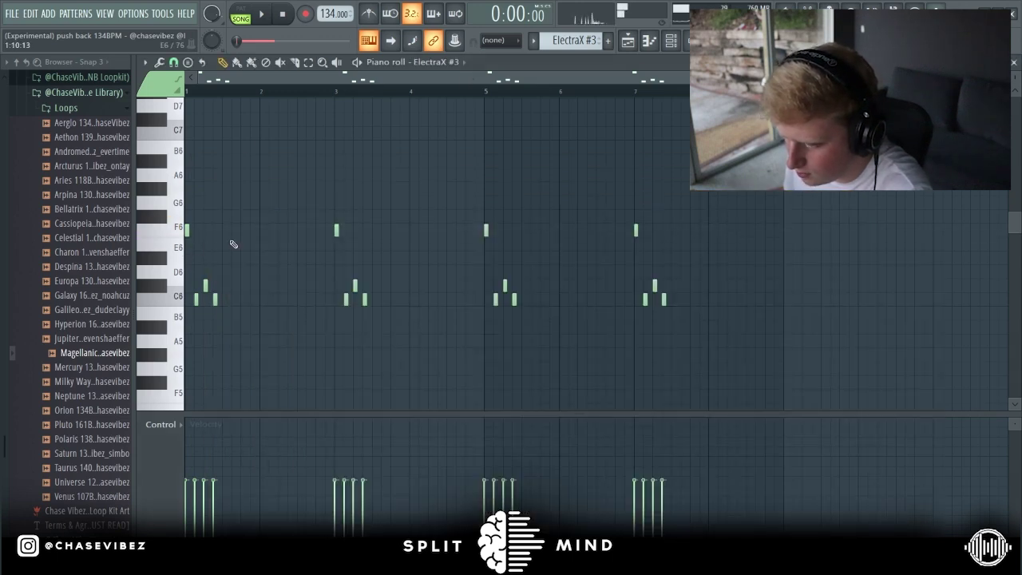
# Play the song with the ElectraX #3 melody and inspect the Fruity parametric EQ 2 on mixer track 3.
pyautogui.press('space')
pyautogui.press('F9')
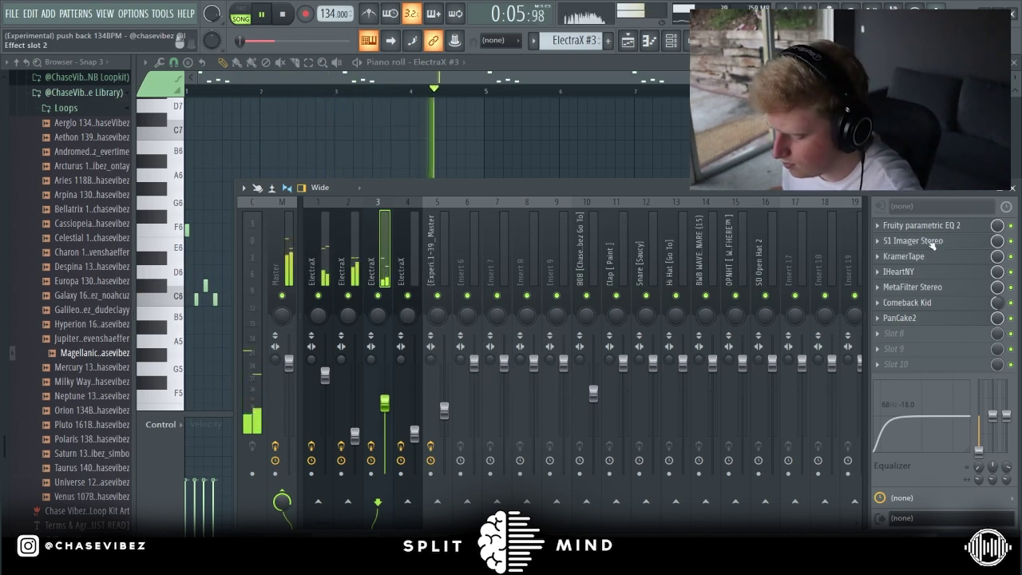
pyautogui.click(957, 227)
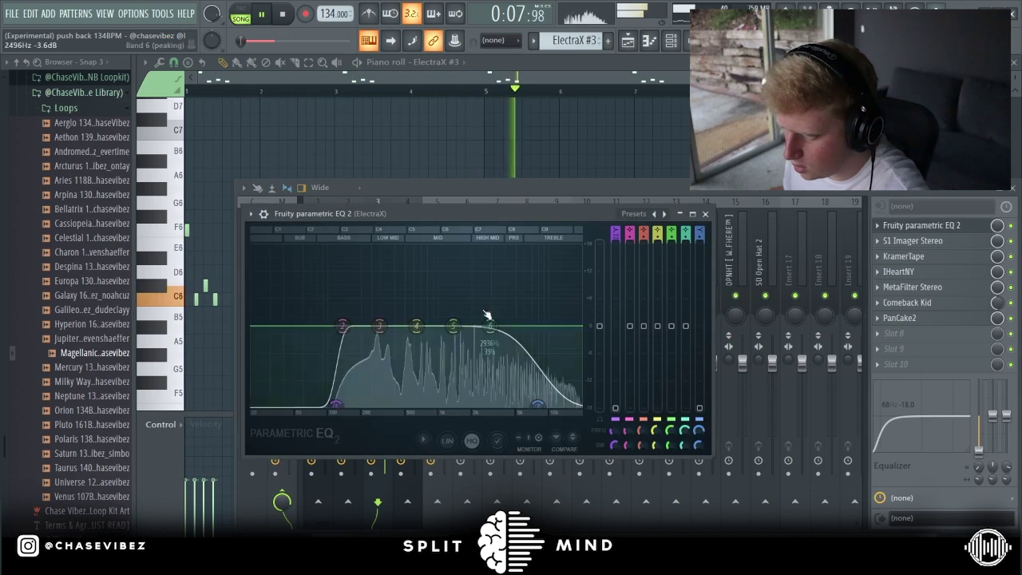
pyautogui.moveTo(527, 215); pyautogui.dragTo(590, 194)
pyautogui.click(578, 86)
pyautogui.press('space')
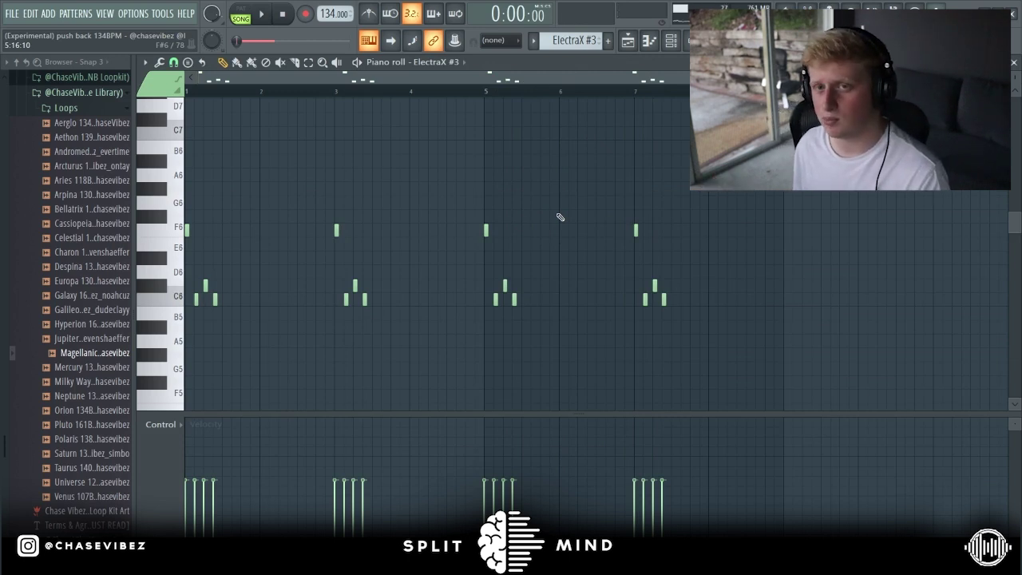
# Inspect the S1 Imager Stereo and KramerTape effect slots on mixer track 3.
pyautogui.click(688, 40)
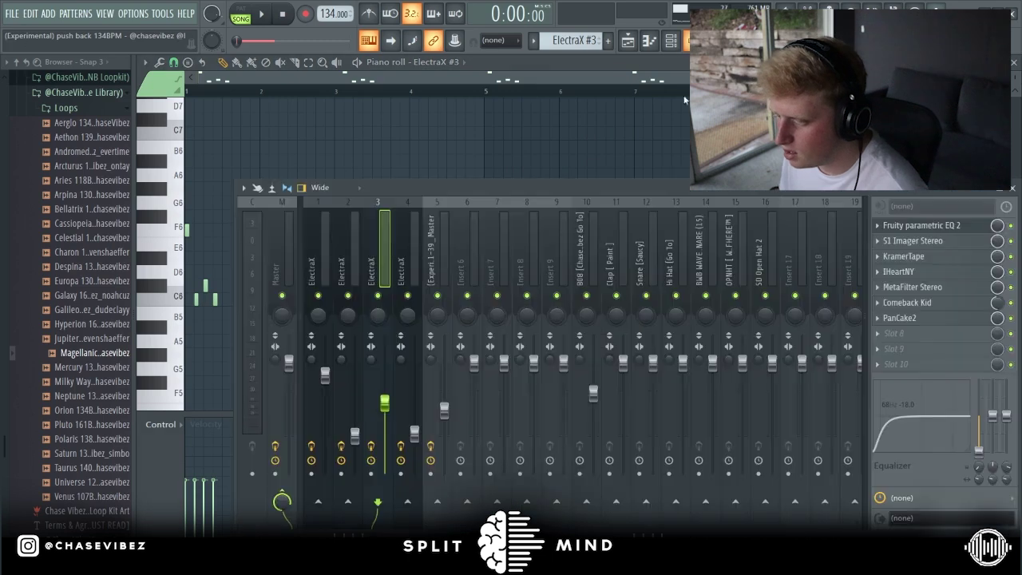
pyautogui.click(397, 258)
pyautogui.click(390, 277)
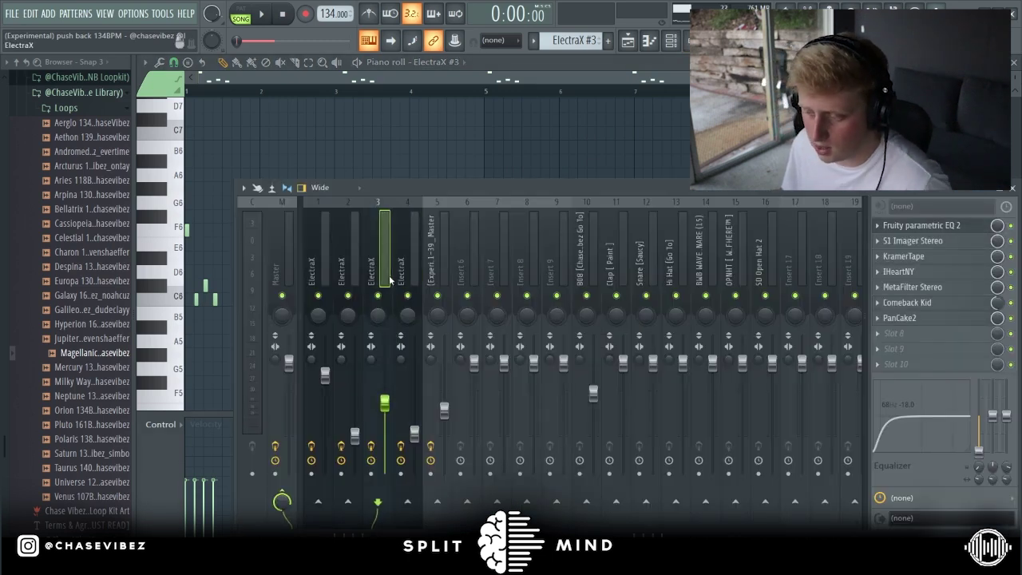
pyautogui.click(931, 241)
pyautogui.moveTo(478, 201); pyautogui.dragTo(461, 129)
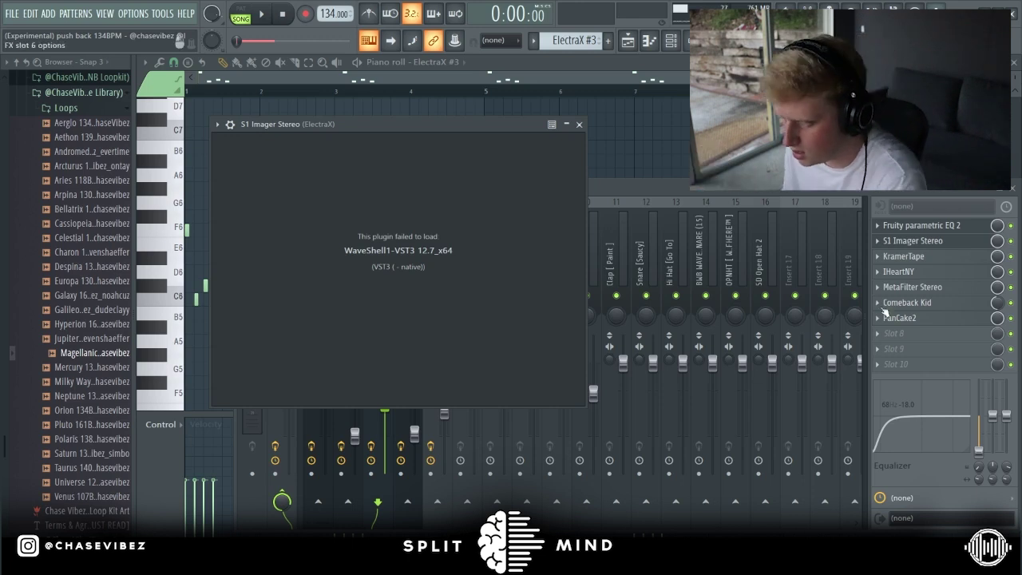
pyautogui.click(933, 257)
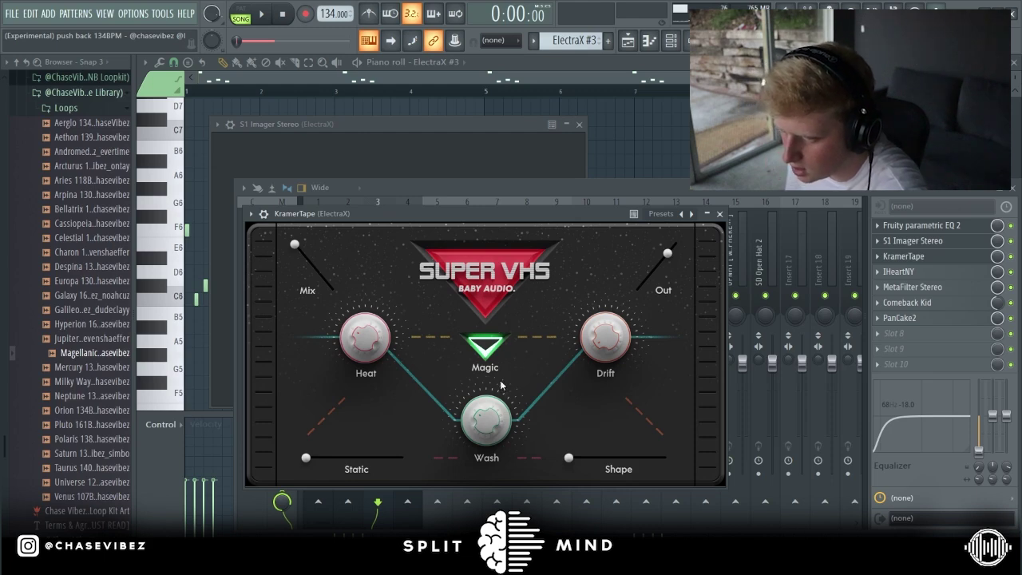
pyautogui.moveTo(468, 221); pyautogui.dragTo(441, 129)
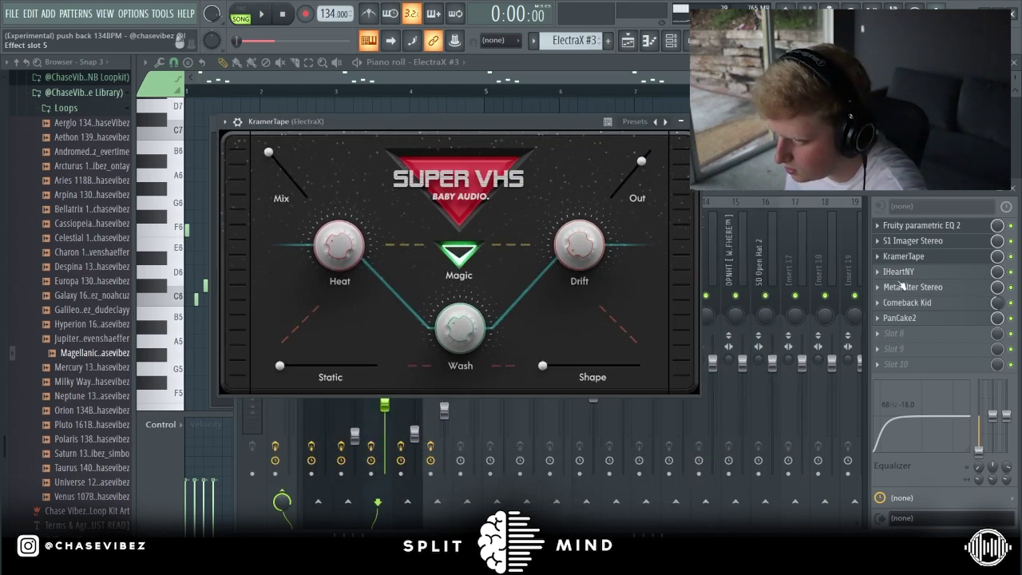
# Inspect the IHeartNY, MetaFilter Stereo, Comeback Kid and PanCake2 effects on mixer track 3.
pyautogui.click(933, 274)
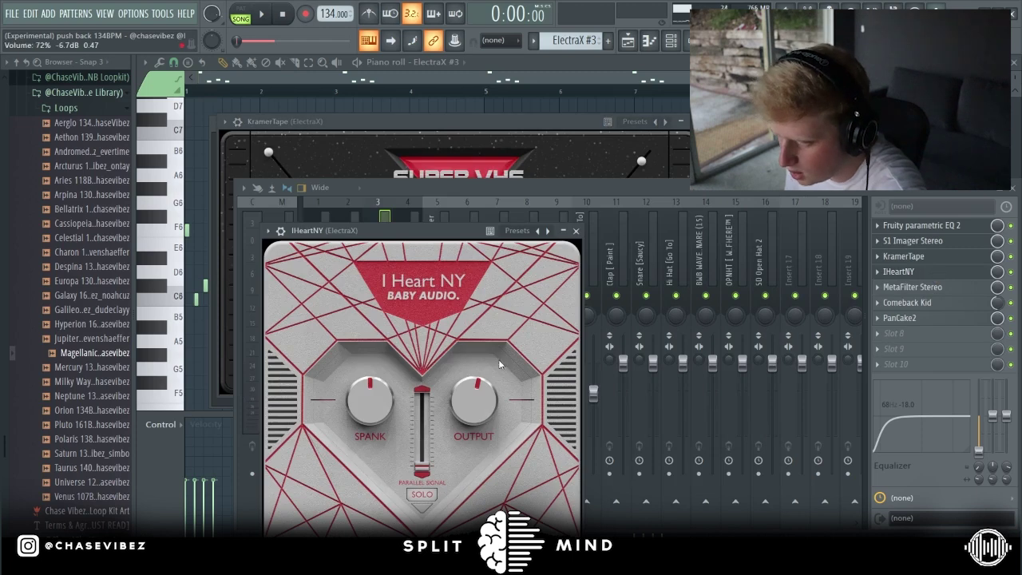
pyautogui.click(947, 289)
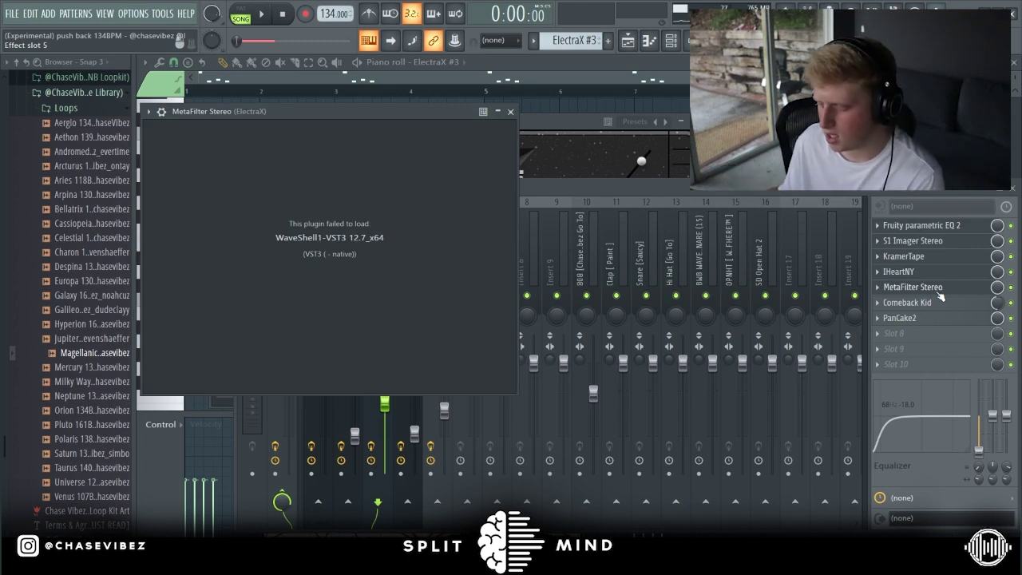
pyautogui.click(951, 305)
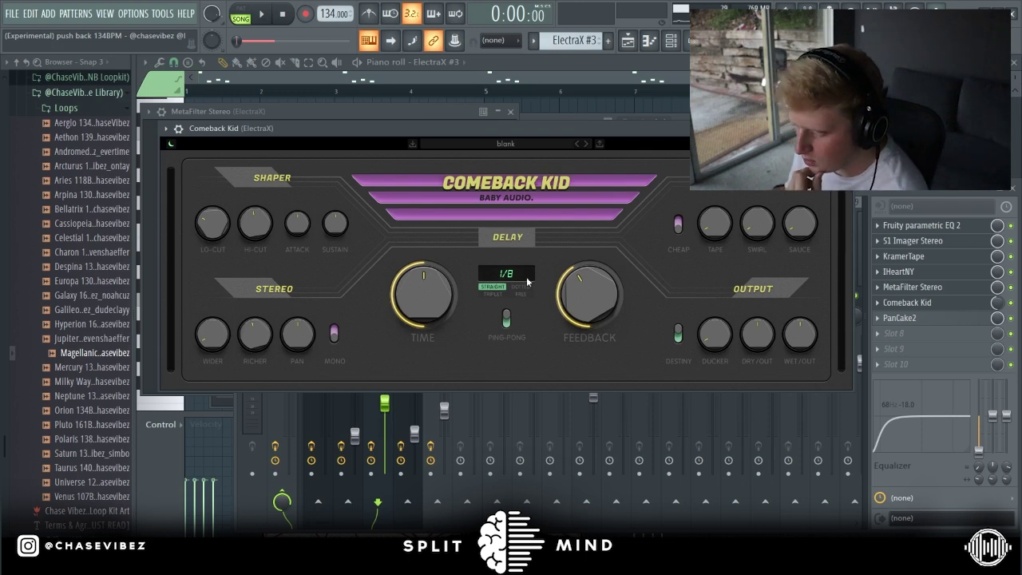
pyautogui.click(945, 322)
pyautogui.moveTo(353, 171); pyautogui.dragTo(449, 79)
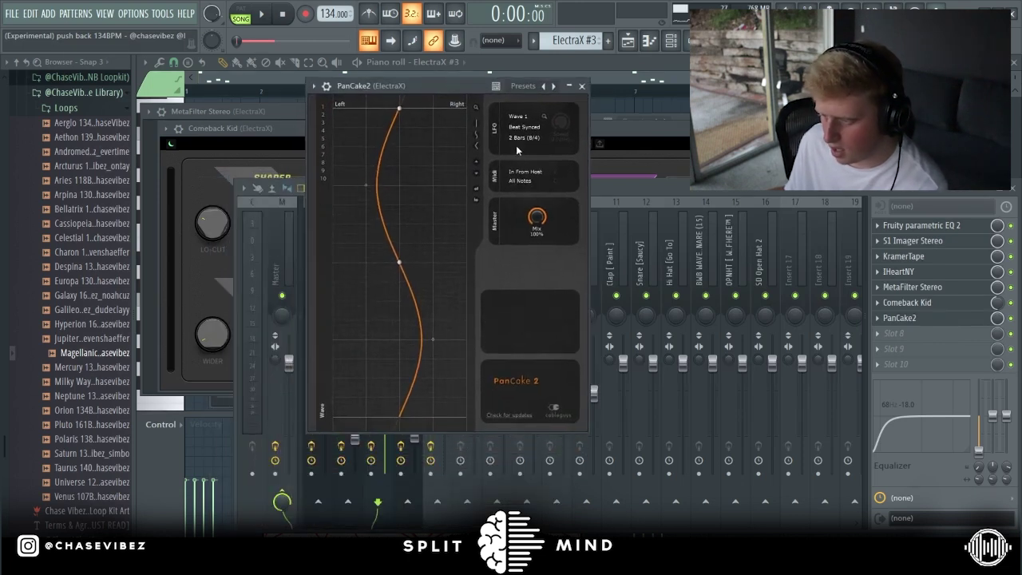
pyautogui.click(582, 86)
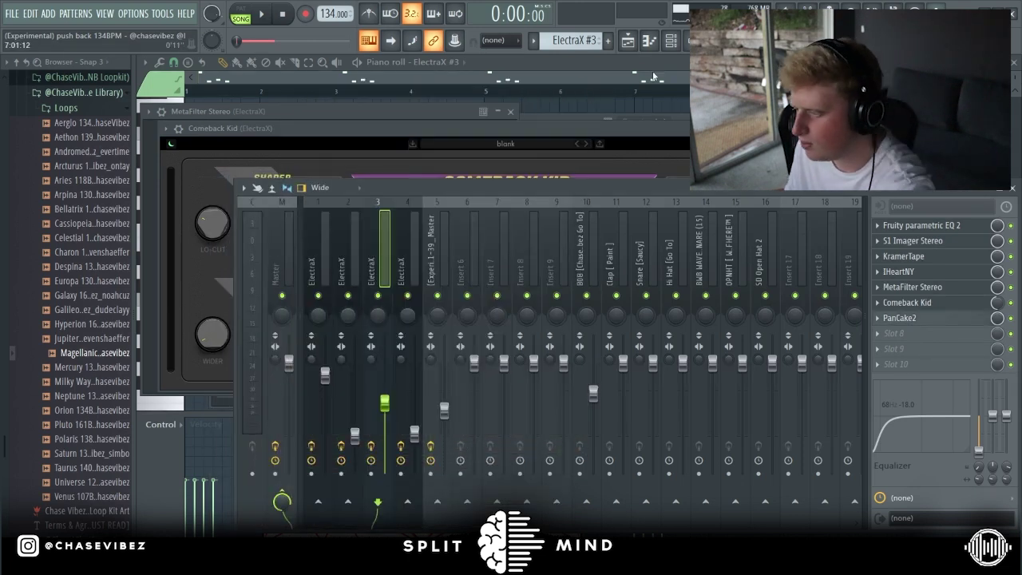
# Open the ElectraX #4 pattern from Track 4 and examine the ElectraX #4 synth with its SYNTH Falling Up preset.
pyautogui.click(414, 245)
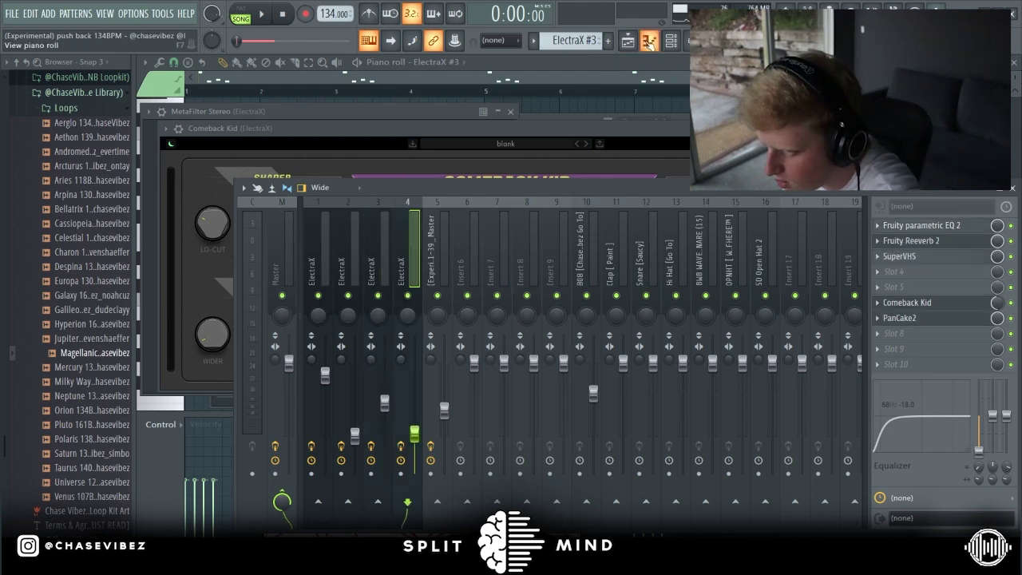
pyautogui.press('F5')
pyautogui.doubleClick(352, 198)
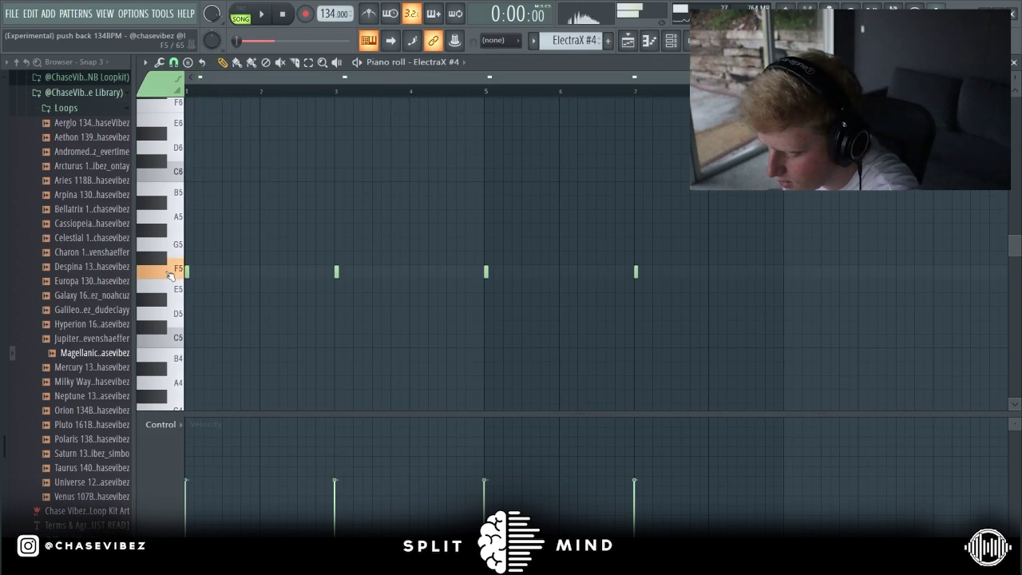
pyautogui.click(671, 41)
pyautogui.click(422, 289)
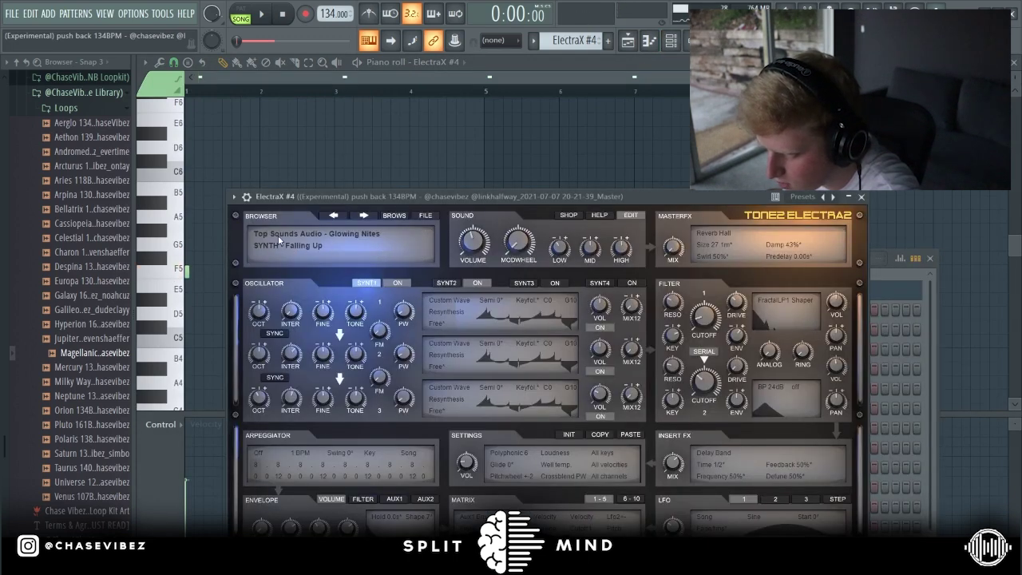
pyautogui.press('Escape')
# Play the ElectraX #4 part, solo mixer track 5, and inspect its Fruity parametric EQ 2.
pyautogui.press('space')
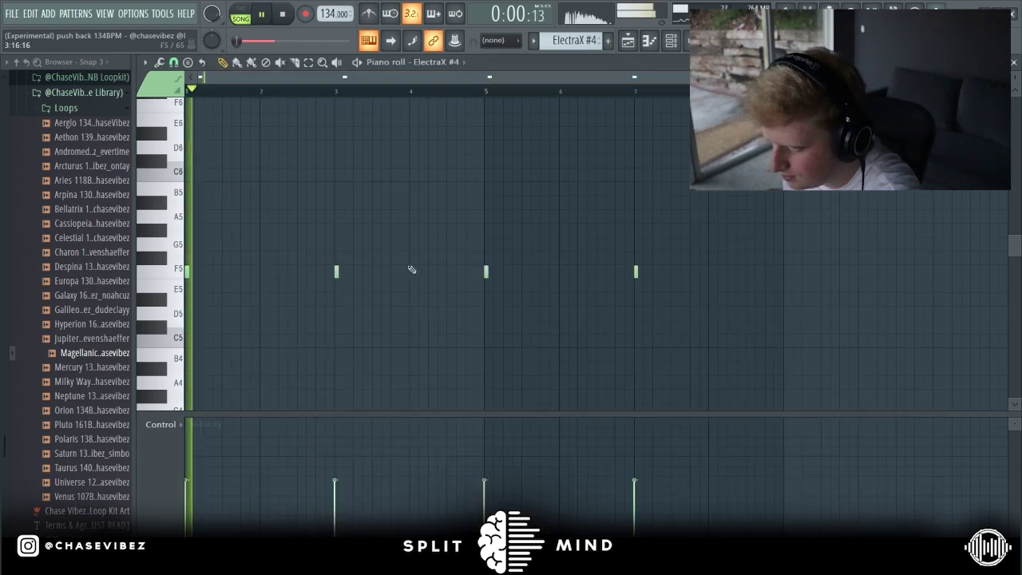
pyautogui.press('F9')
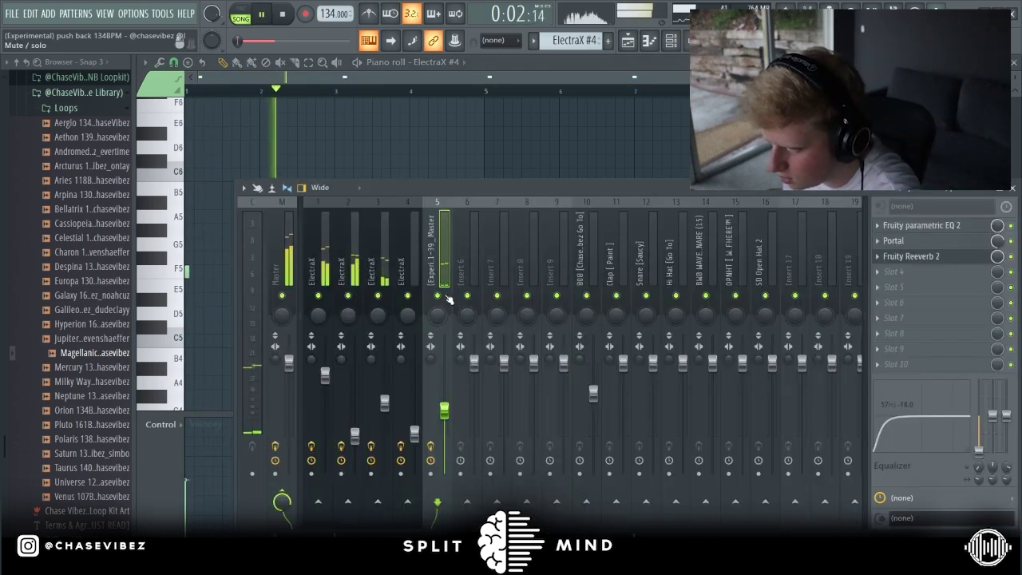
pyautogui.rightClick(440, 297)
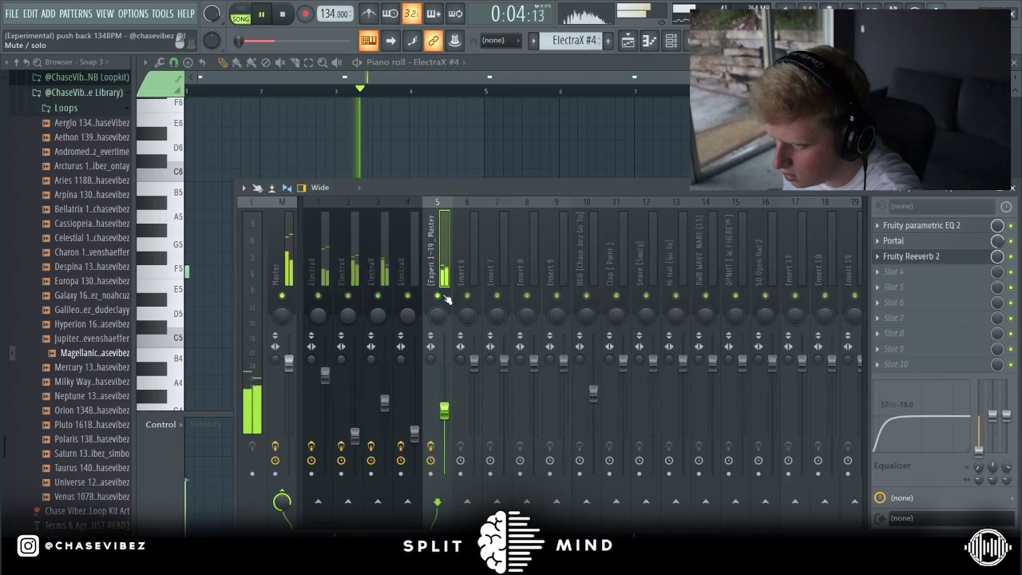
pyautogui.moveTo(497, 184); pyautogui.dragTo(422, 319)
pyautogui.press('space')
pyautogui.click(851, 357)
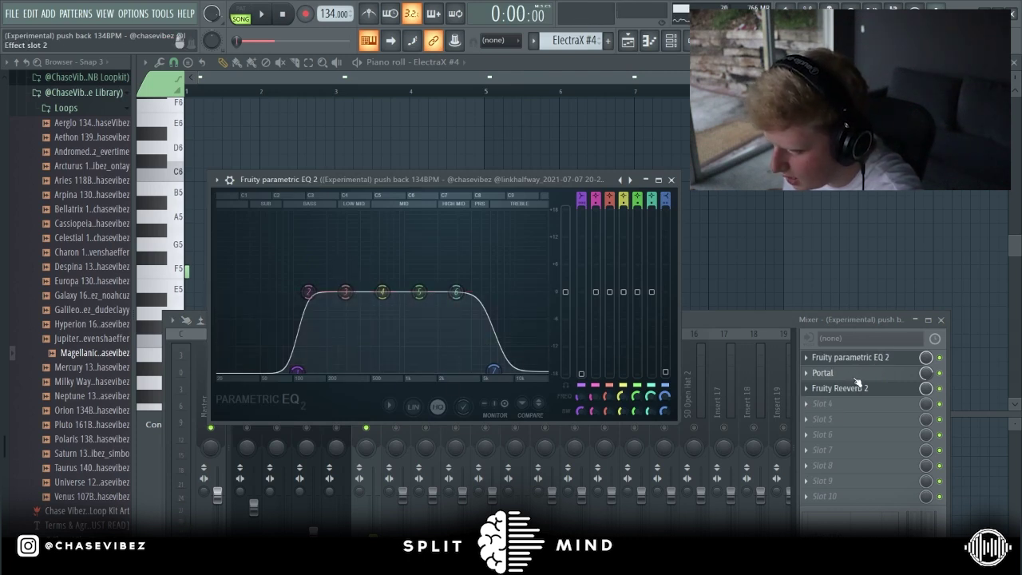
# Inspect the Portal effect's main view and grain controls on mixer track 5, and set its dry/wet mix to 22.
pyautogui.click(878, 374)
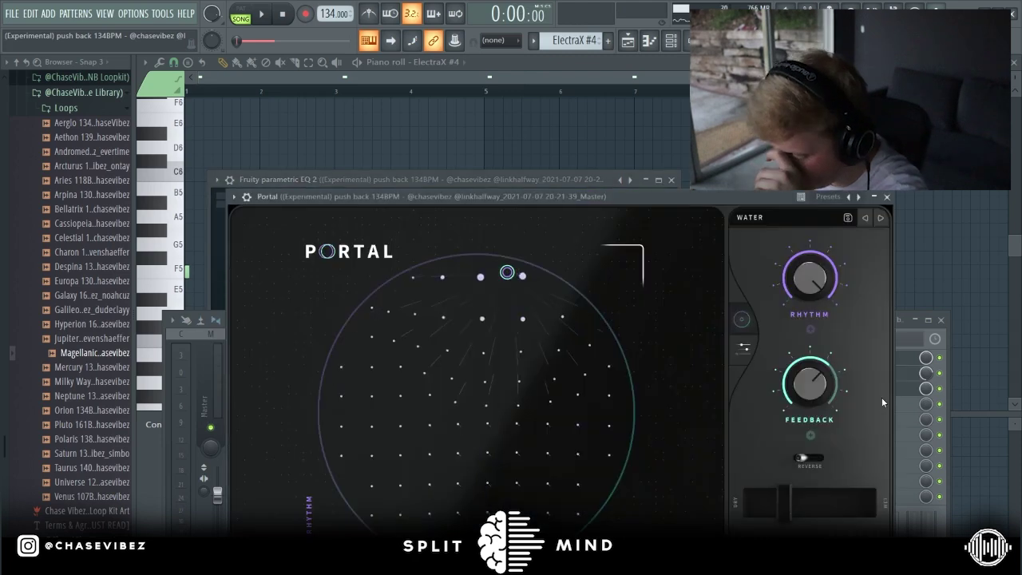
pyautogui.moveTo(779, 197); pyautogui.dragTo(711, 55)
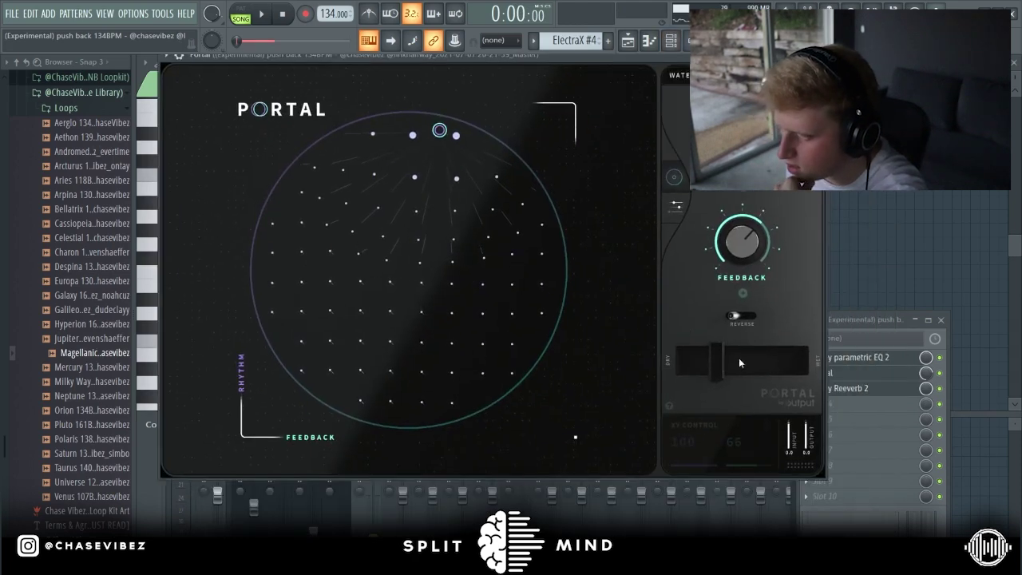
pyautogui.click(677, 207)
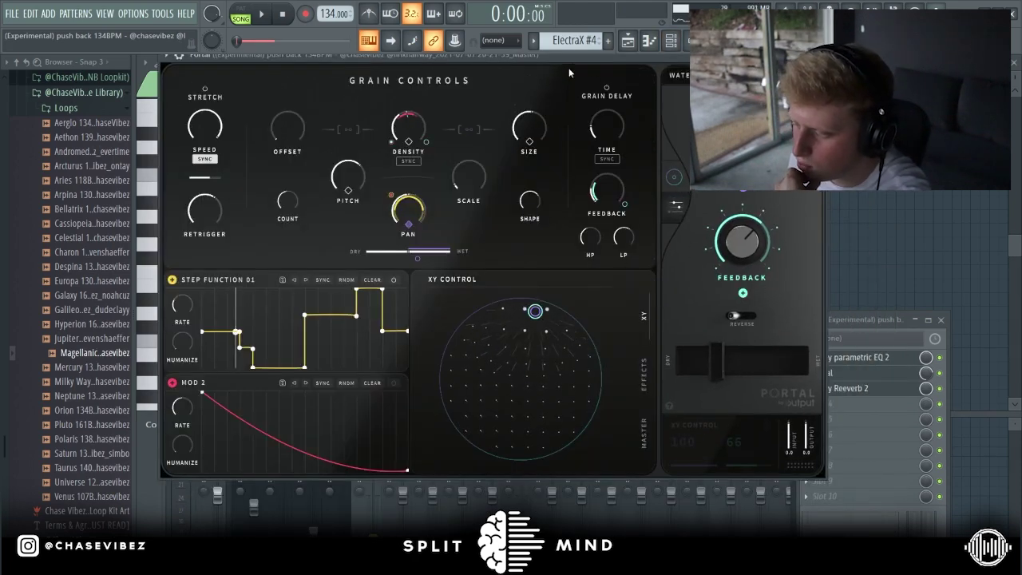
pyautogui.moveTo(572, 57); pyautogui.dragTo(594, 133)
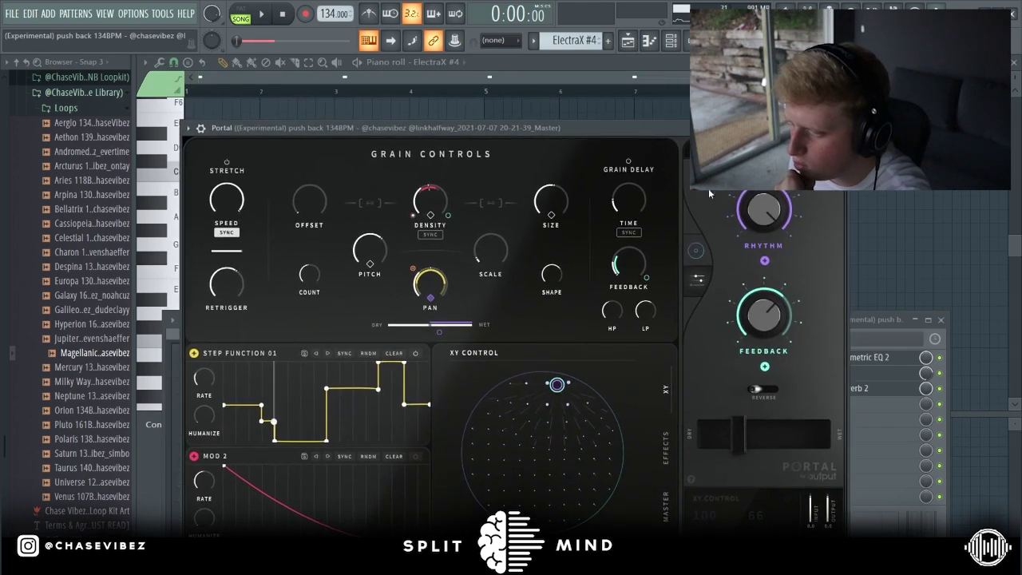
pyautogui.click(696, 250)
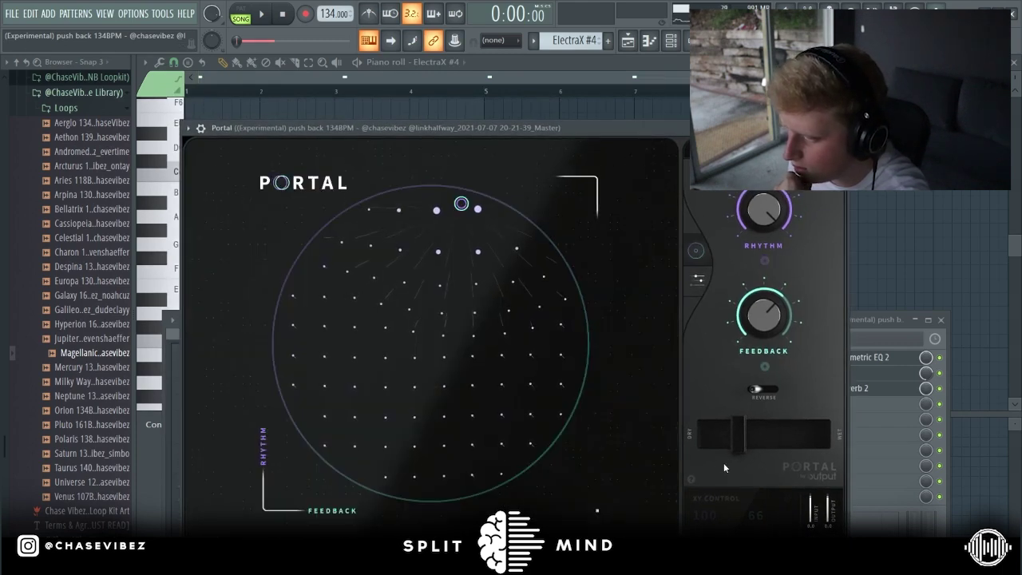
pyautogui.moveTo(738, 443)
pyautogui.mouseDown()
pyautogui.moveTo(781, 439)
pyautogui.moveTo(735, 444)
pyautogui.mouseUp()
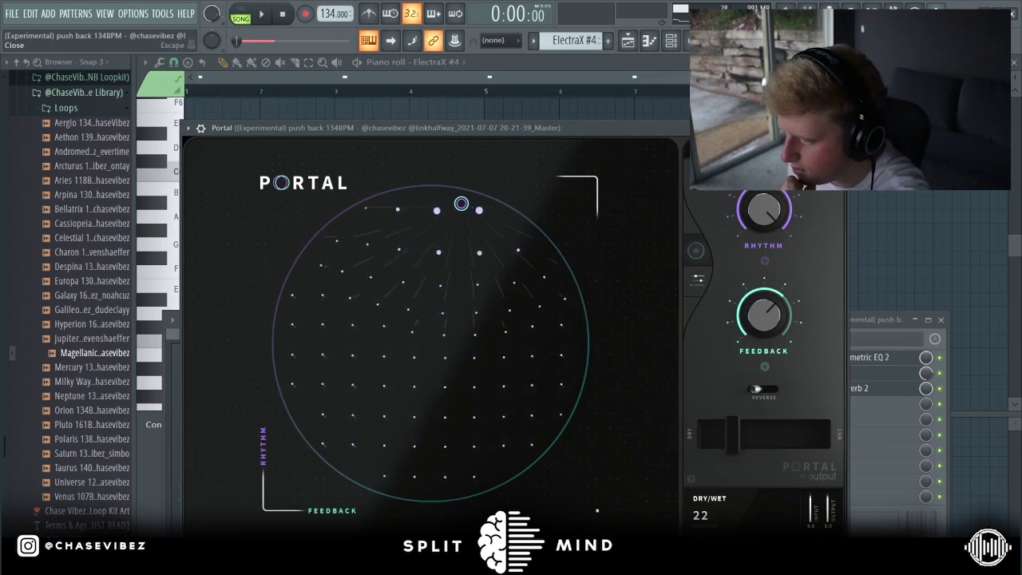
pyautogui.click(835, 128)
# Inspect the Fruity Reeverb 2 effect on mixer track 5.
pyautogui.click(847, 389)
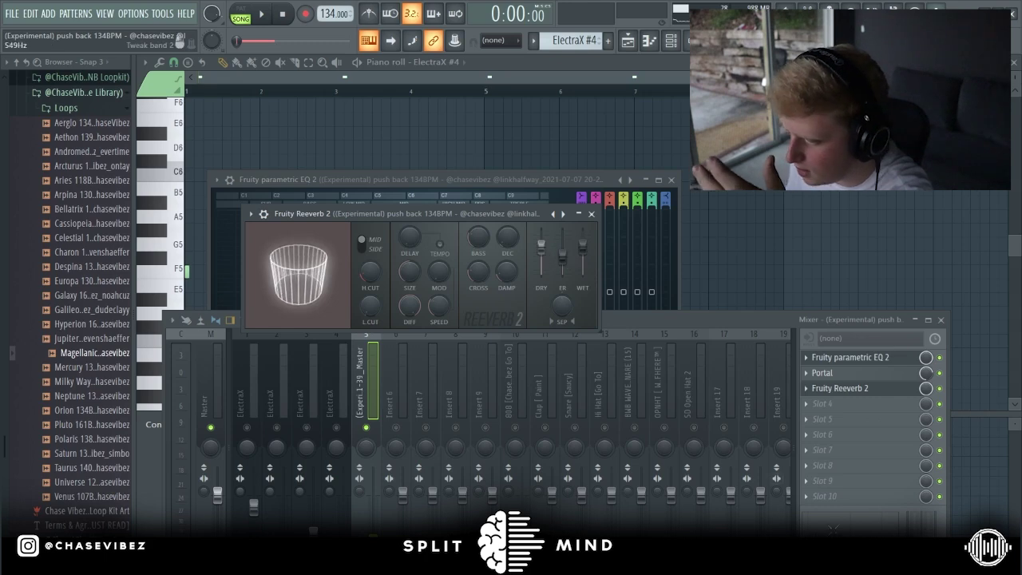
pyautogui.moveTo(842, 319); pyautogui.dragTo(858, 301)
# Play the four ElectraX patterns on Tracks 4 to 7 together in the playlist.
pyautogui.click(628, 44)
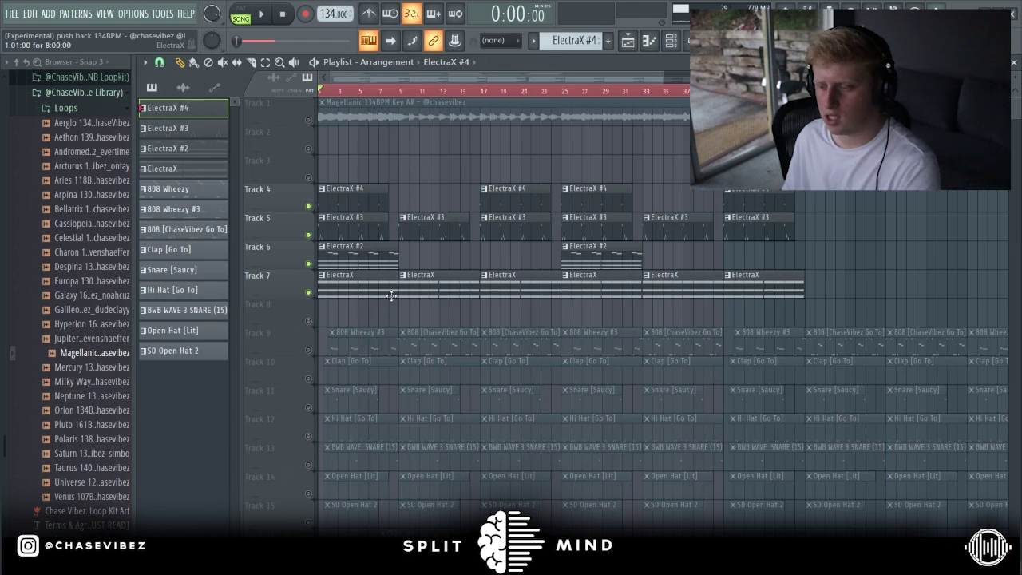
pyautogui.press('space')
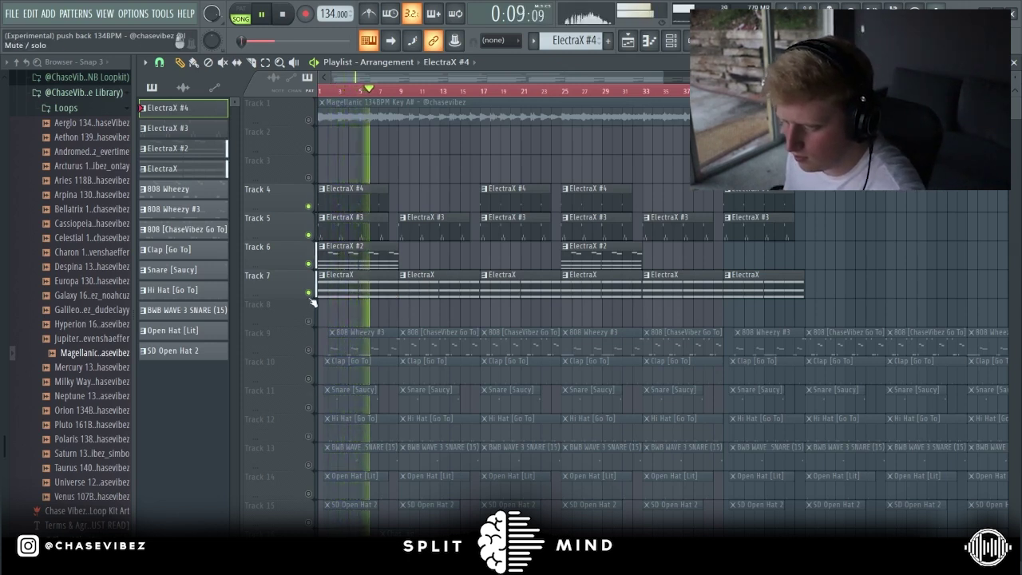
pyautogui.press('space')
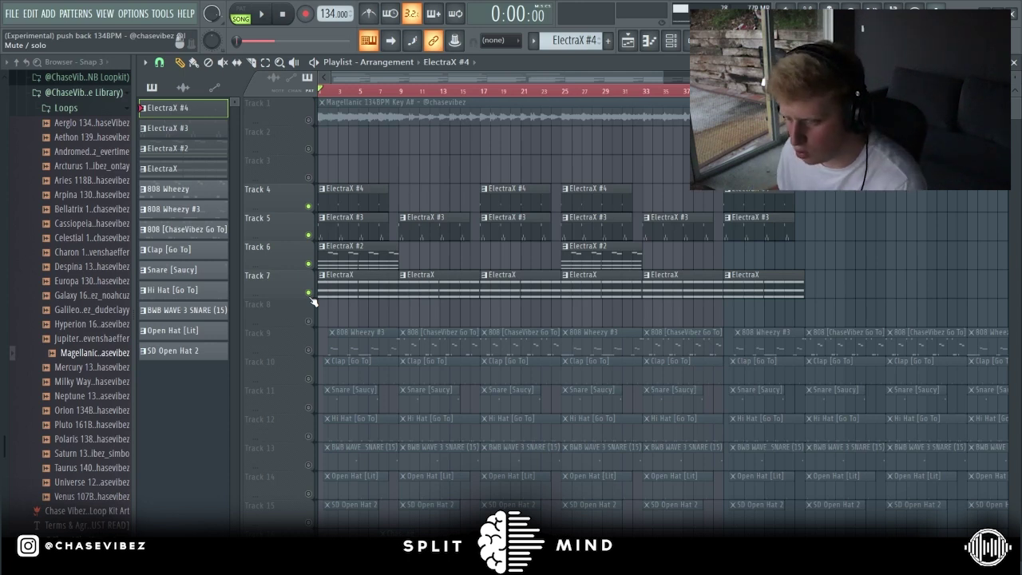
# Solo the 808 on Track 9 and enable the drum patterns on Tracks 10 to 15 alongside it.
pyautogui.rightClick(309, 350)
pyautogui.click(308, 379)
pyautogui.click(308, 408)
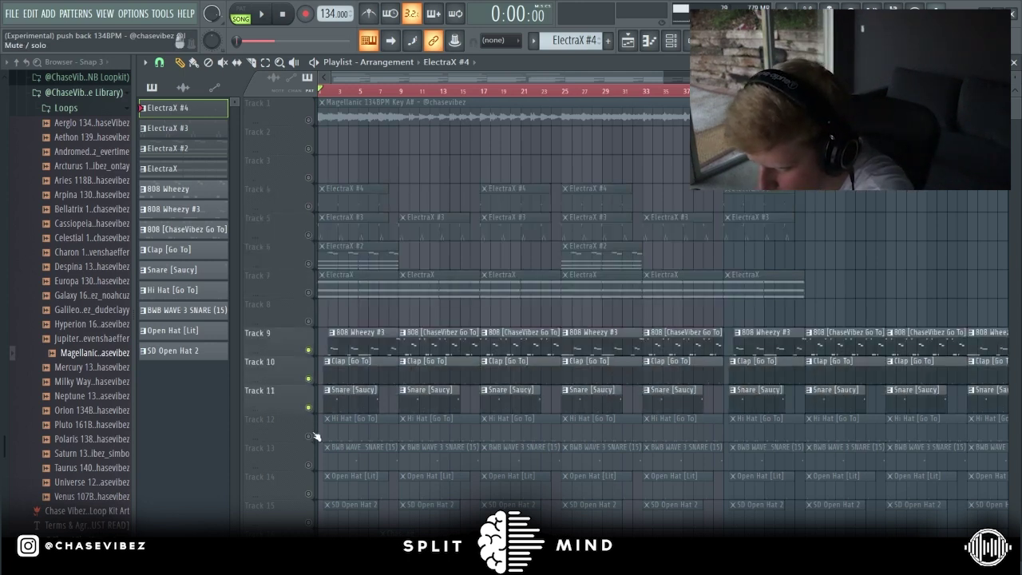
pyautogui.click(309, 437)
pyautogui.click(309, 466)
pyautogui.click(309, 494)
pyautogui.click(309, 523)
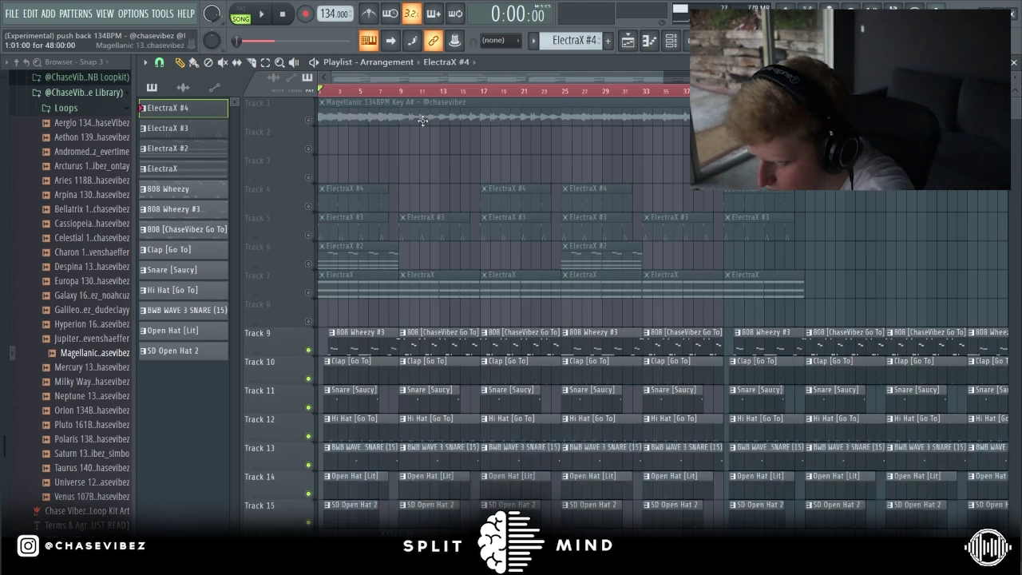
# Select bars 1 to 16 in the playlist and play the 808 and drum tracks.
pyautogui.moveTo(484, 94); pyautogui.dragTo(5, 182)
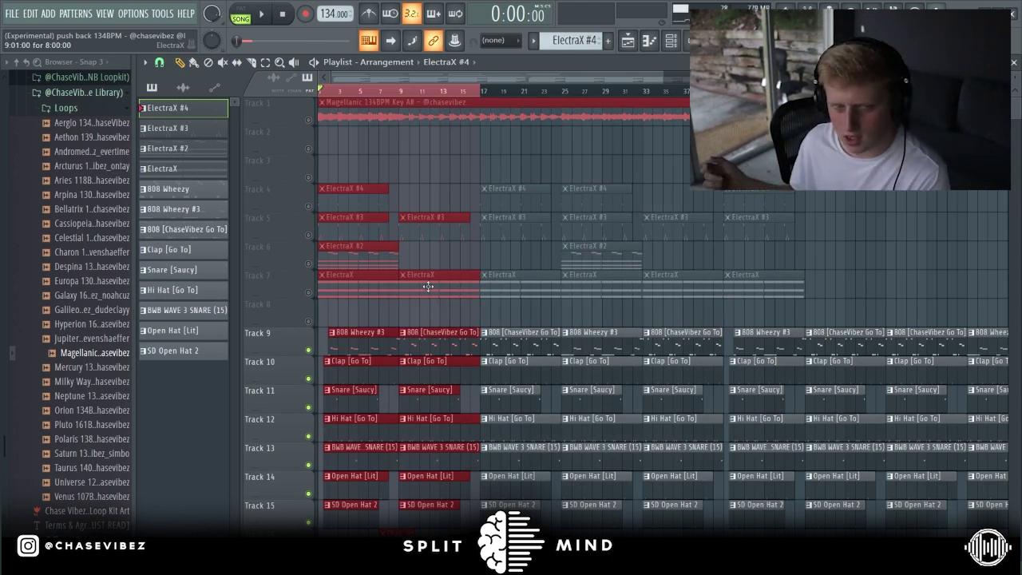
pyautogui.press('space')
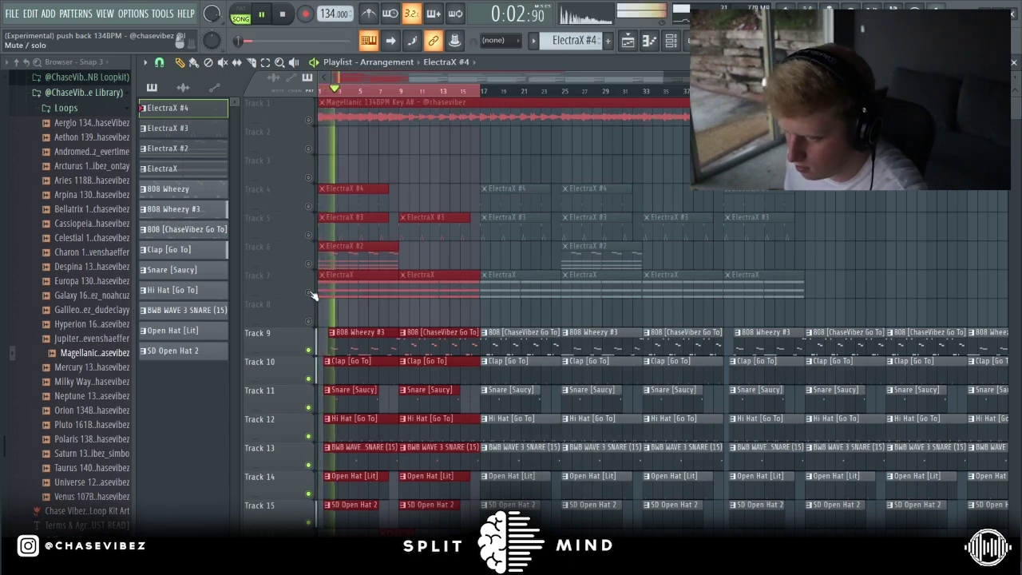
pyautogui.scroll(-1, 445, 309)
pyautogui.scroll(3, 367, 94)
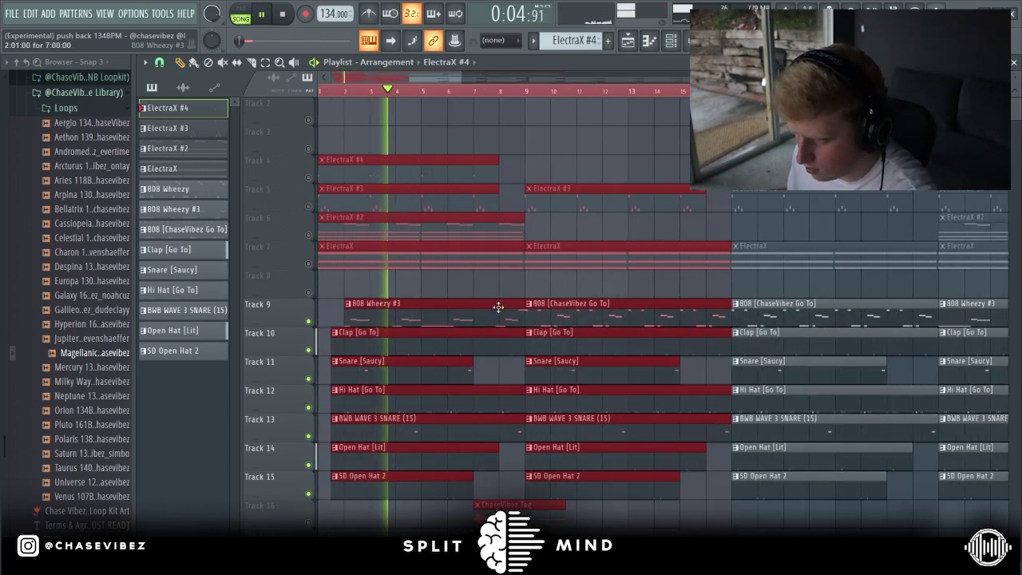
pyautogui.scroll(-3, 462, 92)
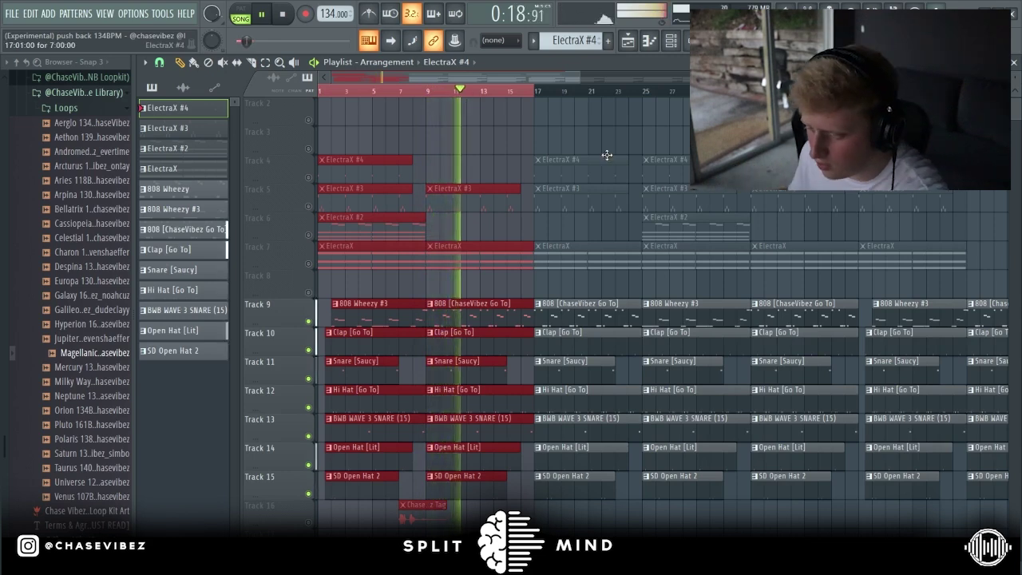
# Open the 808 [ChaseVibez Go To] pattern from Track 9 in the piano roll and examine its notes.
pyautogui.doubleClick(510, 313)
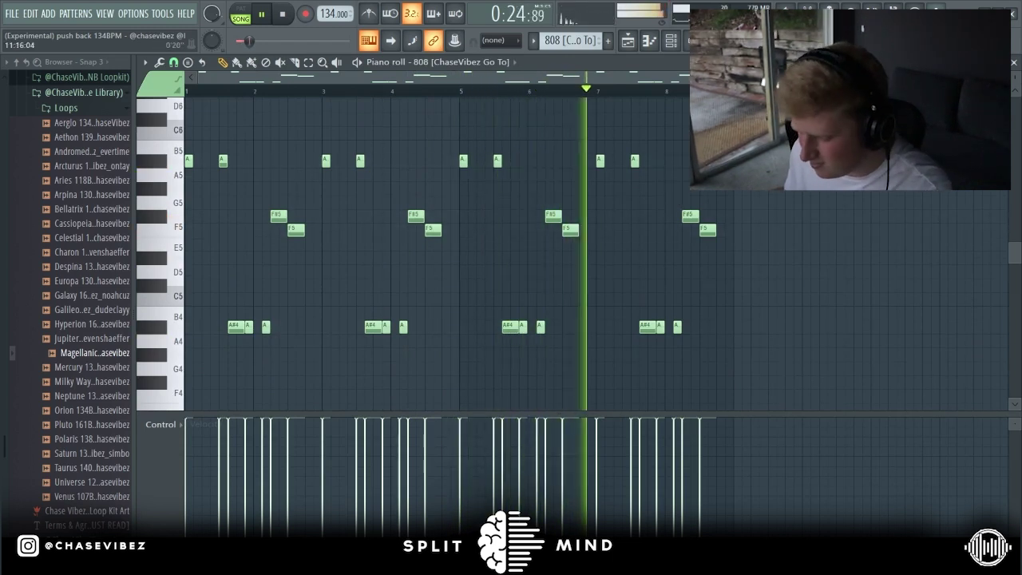
pyautogui.moveTo(1015, 77); pyautogui.dragTo(1015, 56)
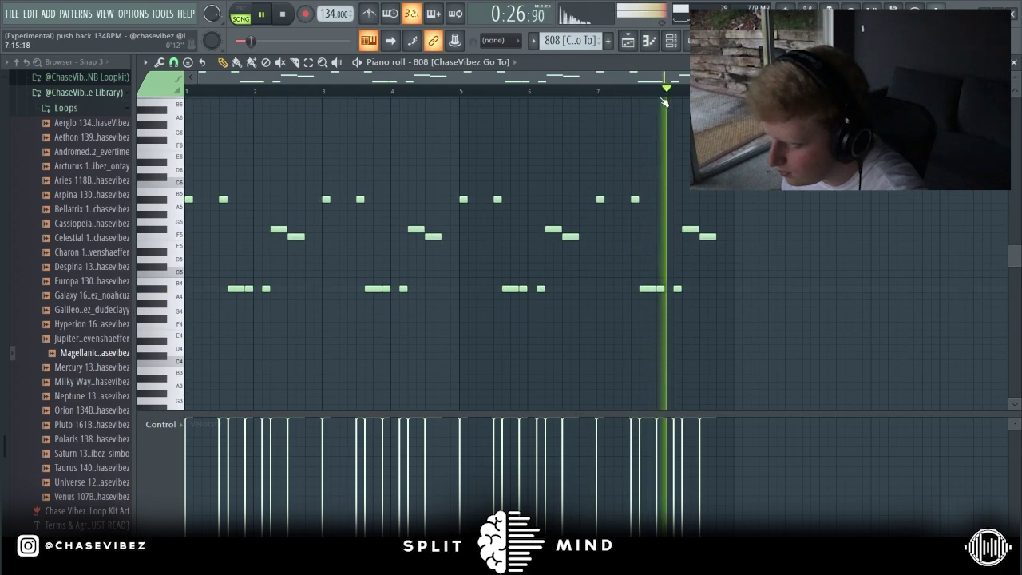
pyautogui.press('F5')
# Select bars 25 to 32 in the playlist and examine the 808 Wheezy #3 pattern in the piano roll during playback.
pyautogui.keyDown('ctrl'); pyautogui.click(581, 91); pyautogui.keyUp('ctrl')
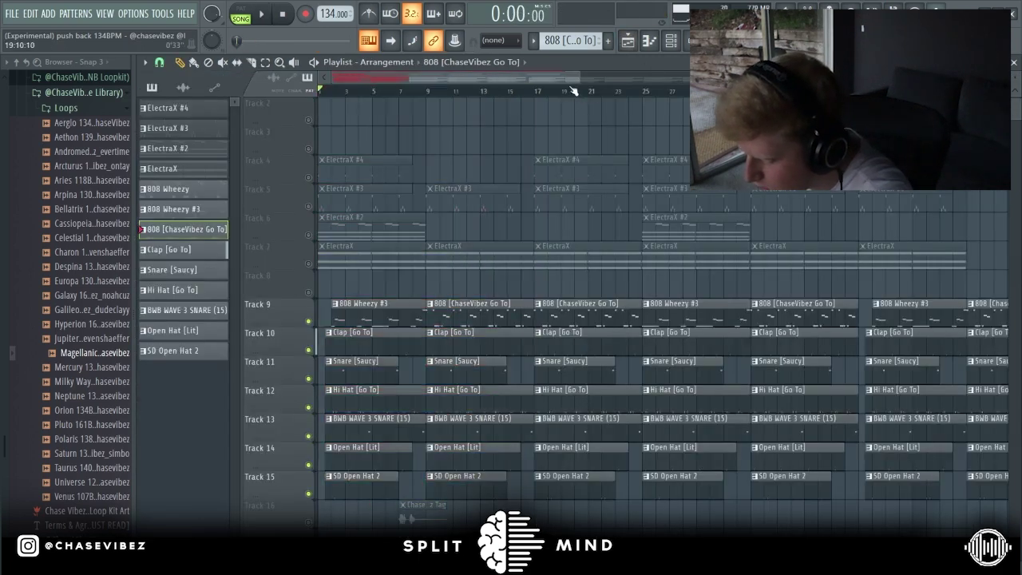
pyautogui.moveTo(646, 92); pyautogui.dragTo(751, 91)
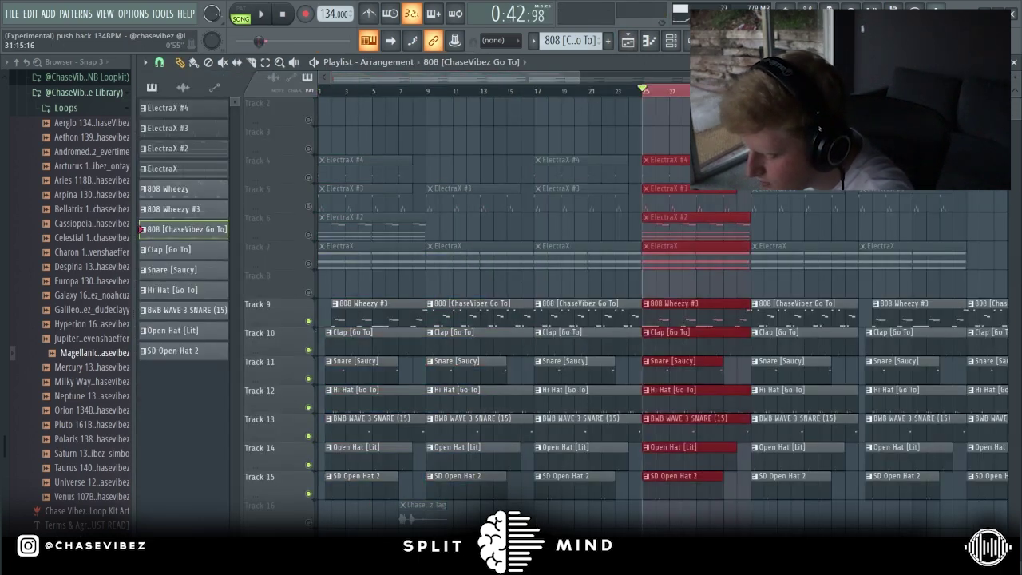
pyautogui.scroll(-3, 553, 312)
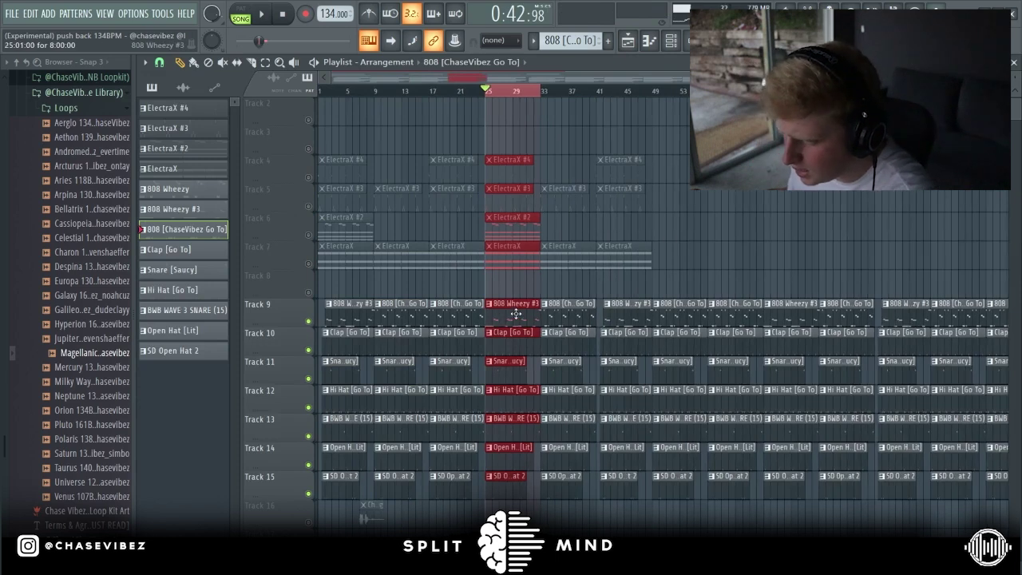
pyautogui.doubleClick(519, 318)
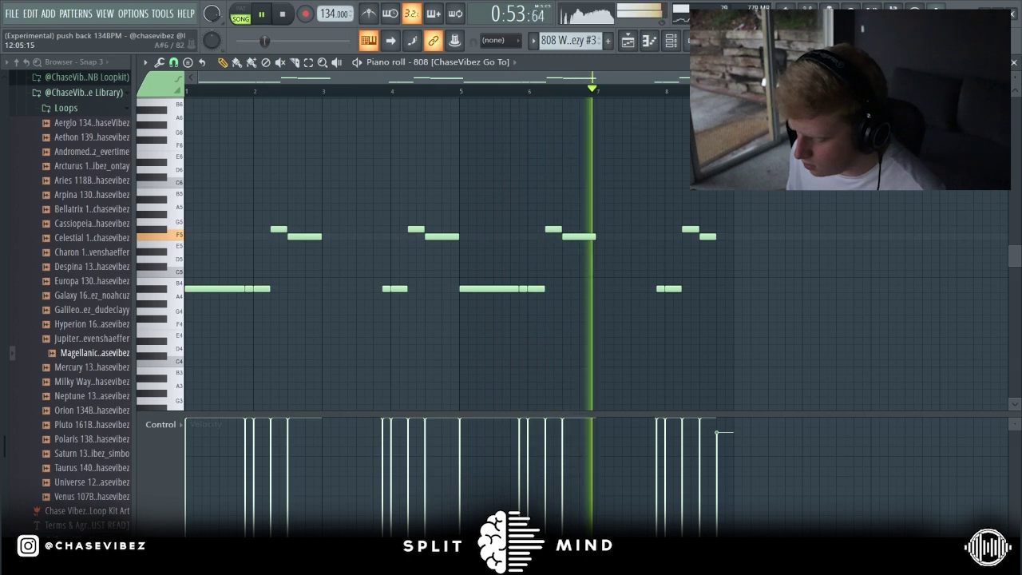
pyautogui.scroll(1, 774, 218)
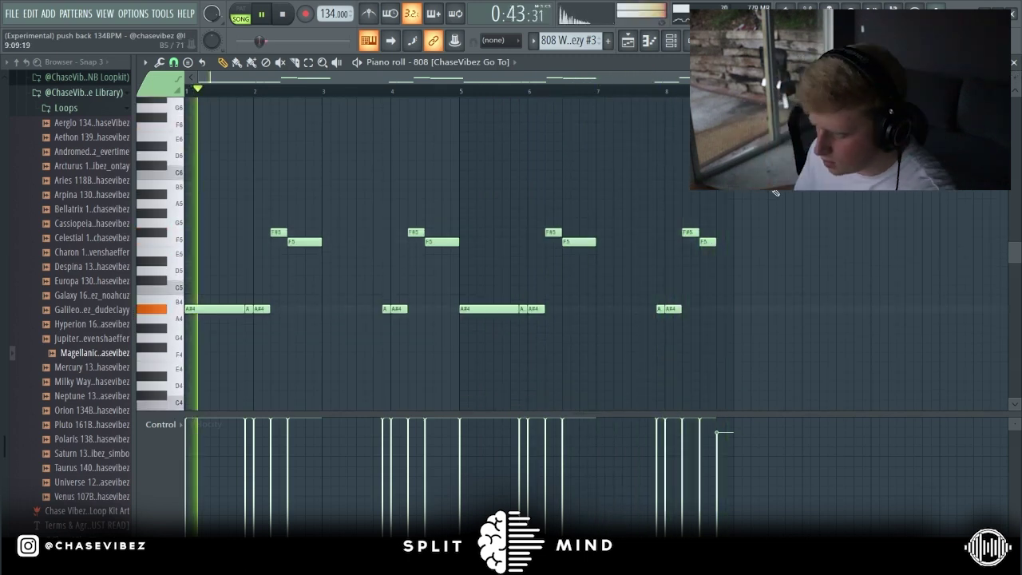
# Play the playlist section starting at bar 17 and follow the 808 [ChaseVibez Go To] notes in the piano roll.
pyautogui.click(631, 48)
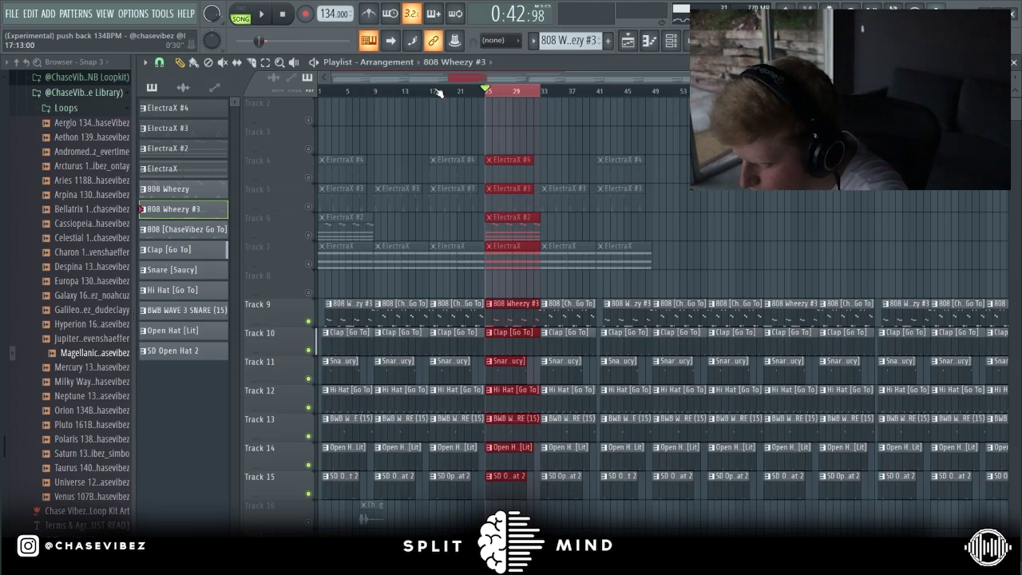
pyautogui.scroll(4, 438, 93)
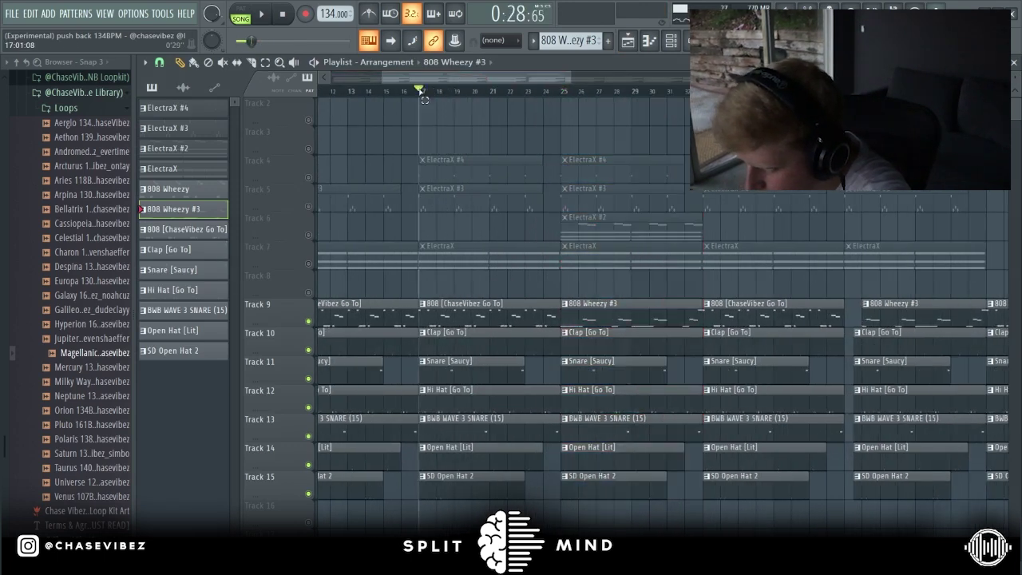
pyautogui.moveTo(421, 91); pyautogui.dragTo(544, 131)
pyautogui.doubleClick(480, 330)
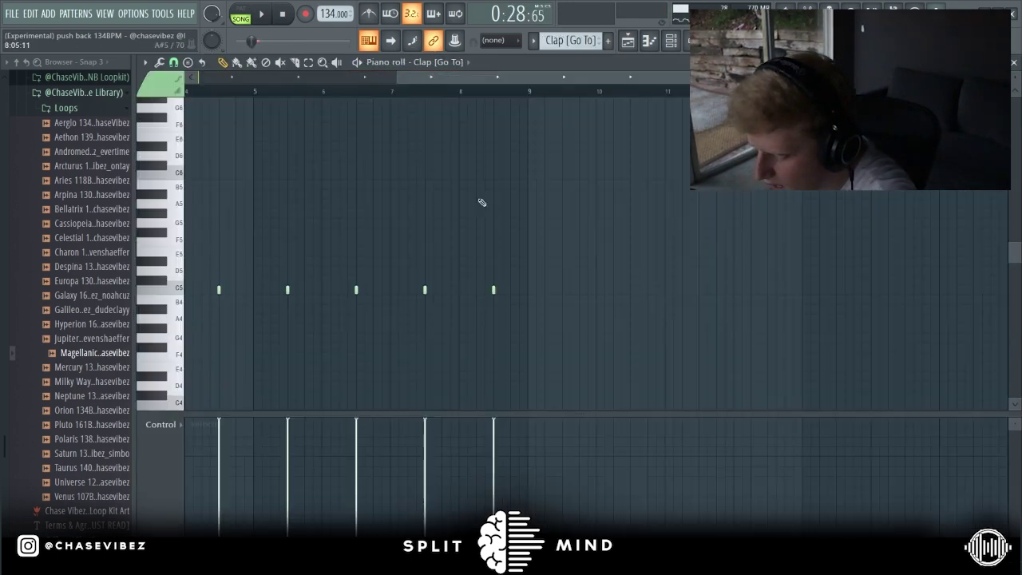
pyautogui.press('Escape')
pyautogui.press('space')
pyautogui.doubleClick(483, 304)
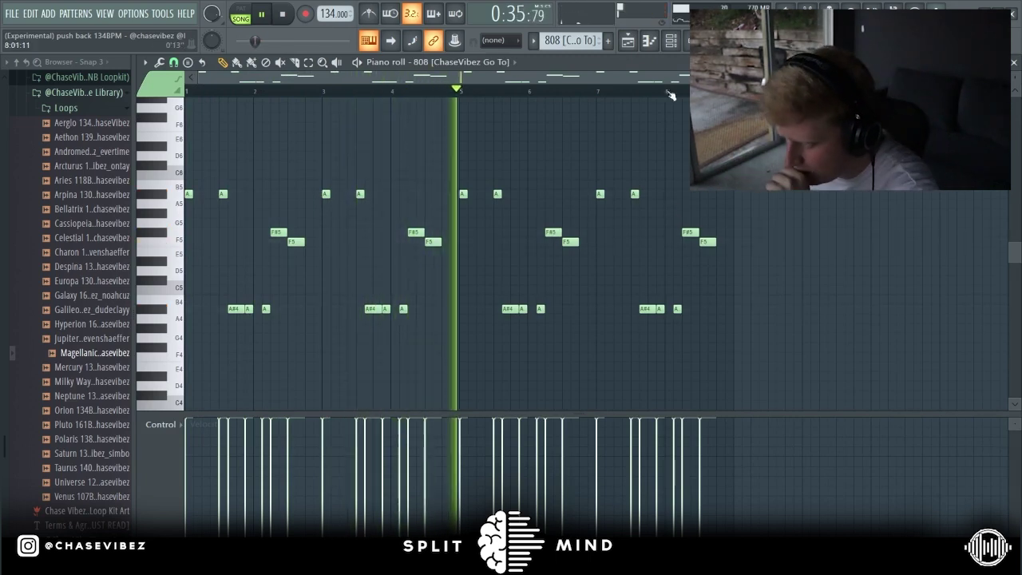
pyautogui.click(631, 44)
pyautogui.click(631, 44)
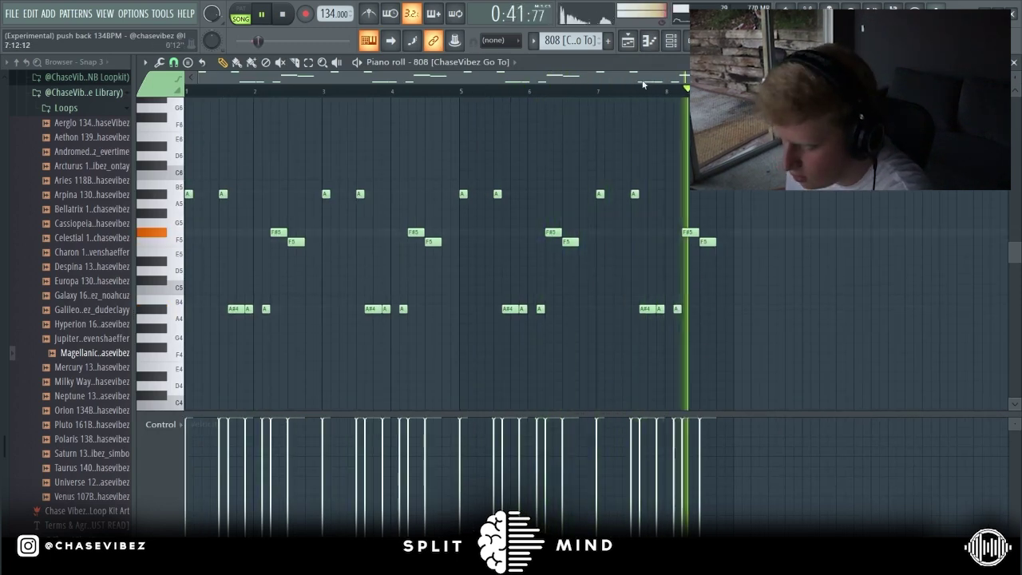
# With all playlist tracks unmuted, select bars 9 to 16 and play the Clap [Go To] pattern from Track 10 in the piano roll.
pyautogui.click(631, 44)
pyautogui.scroll(-3, 516, 97)
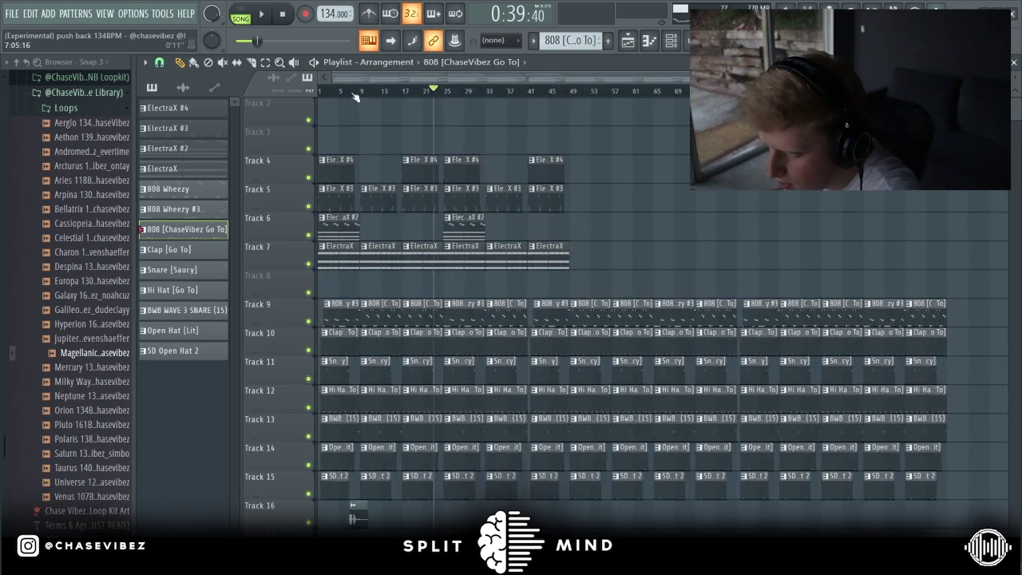
pyautogui.scroll(5, 354, 96)
pyautogui.moveTo(415, 94); pyautogui.dragTo(582, 148)
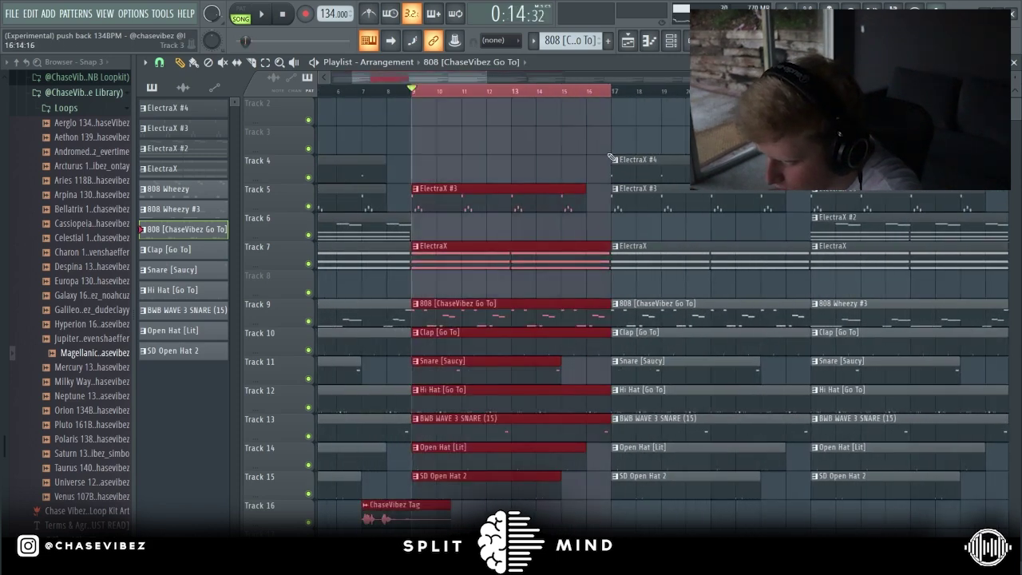
pyautogui.doubleClick(492, 339)
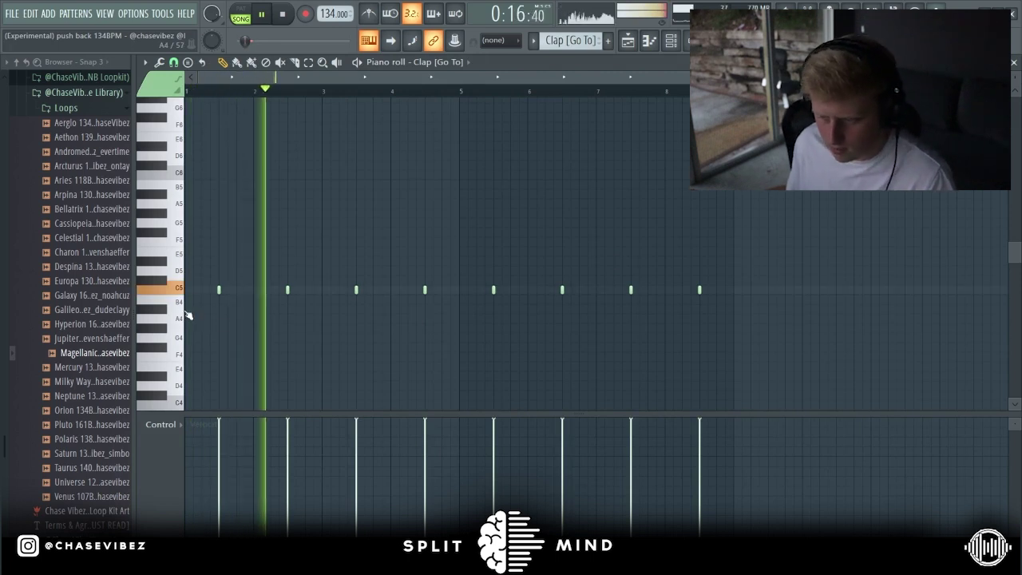
pyautogui.click(104, 110)
pyautogui.click(105, 95)
pyautogui.scroll(2, 120, 304)
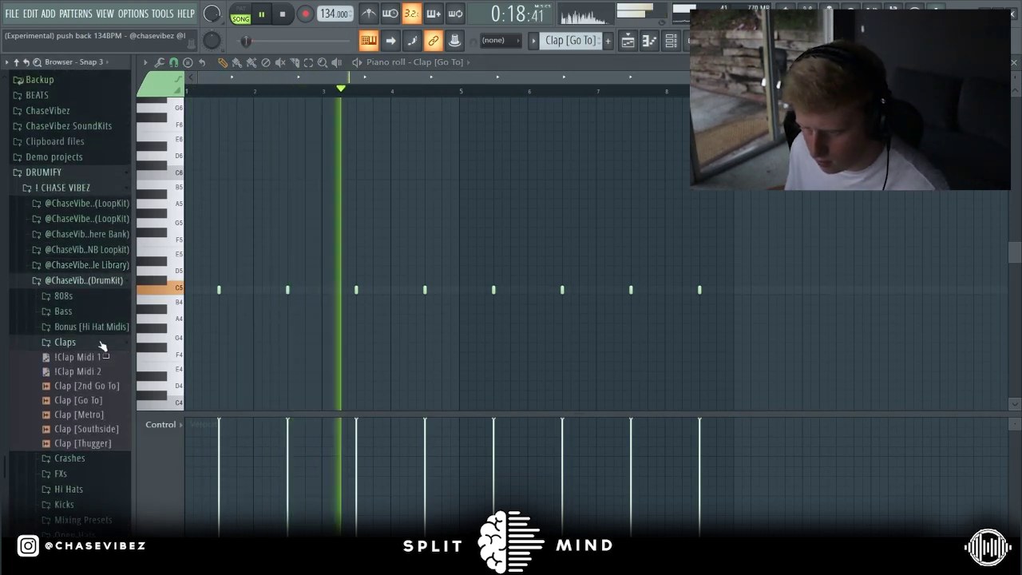
pyautogui.click(102, 343)
pyautogui.scroll(-2, 104, 328)
pyautogui.click(103, 260)
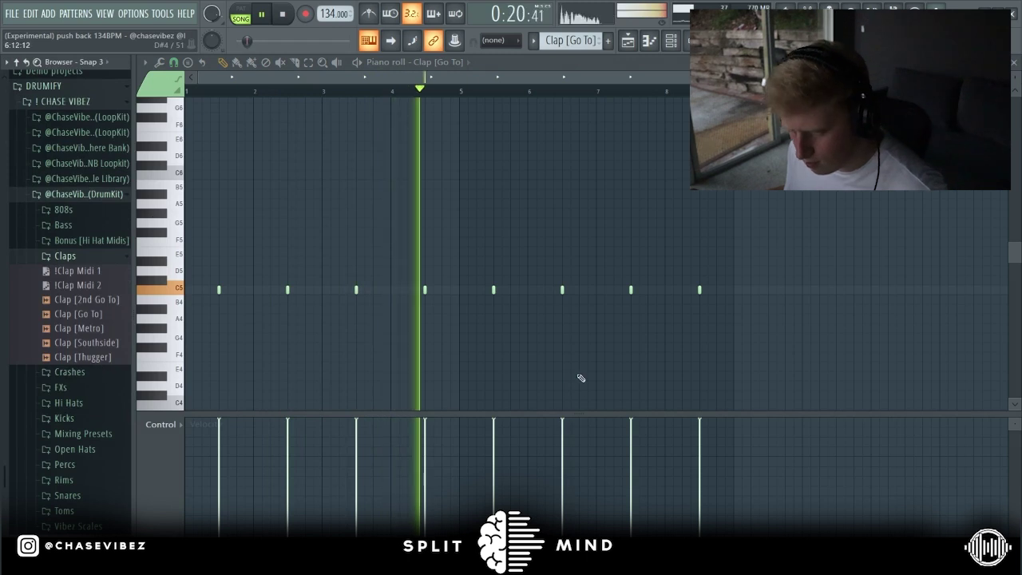
# Open the Snare [Saucy] pattern from Track 11 in the piano roll, play it and check its channel in the channel rack.
pyautogui.click(628, 40)
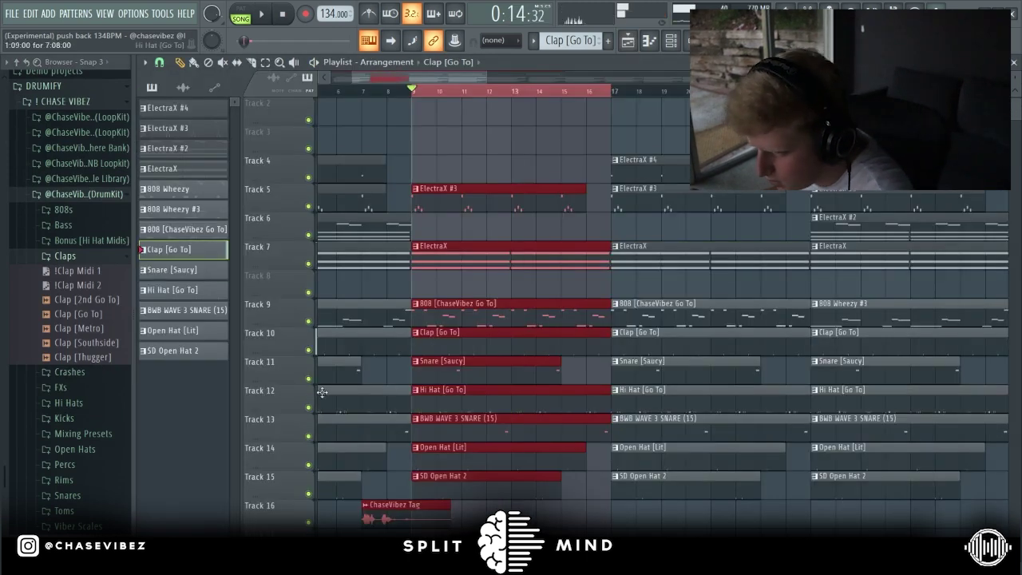
pyautogui.doubleClick(469, 380)
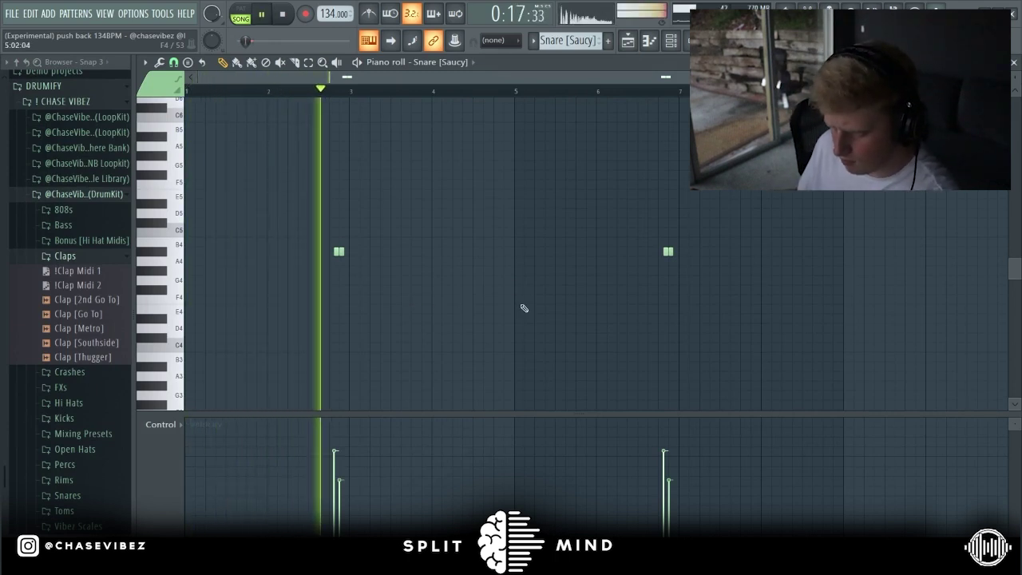
pyautogui.click(671, 42)
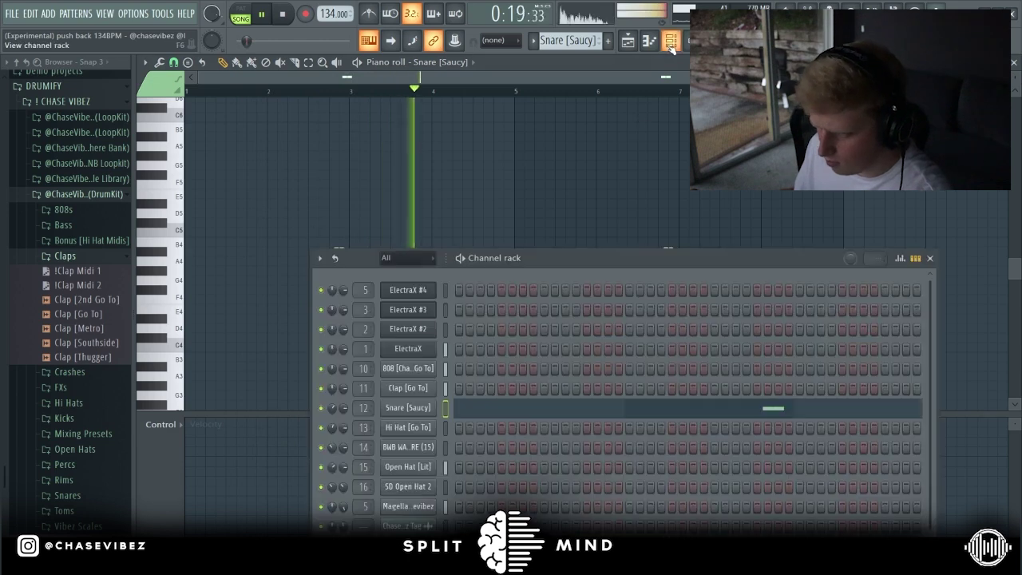
pyautogui.moveTo(586, 258); pyautogui.dragTo(555, 303)
pyautogui.click(580, 80)
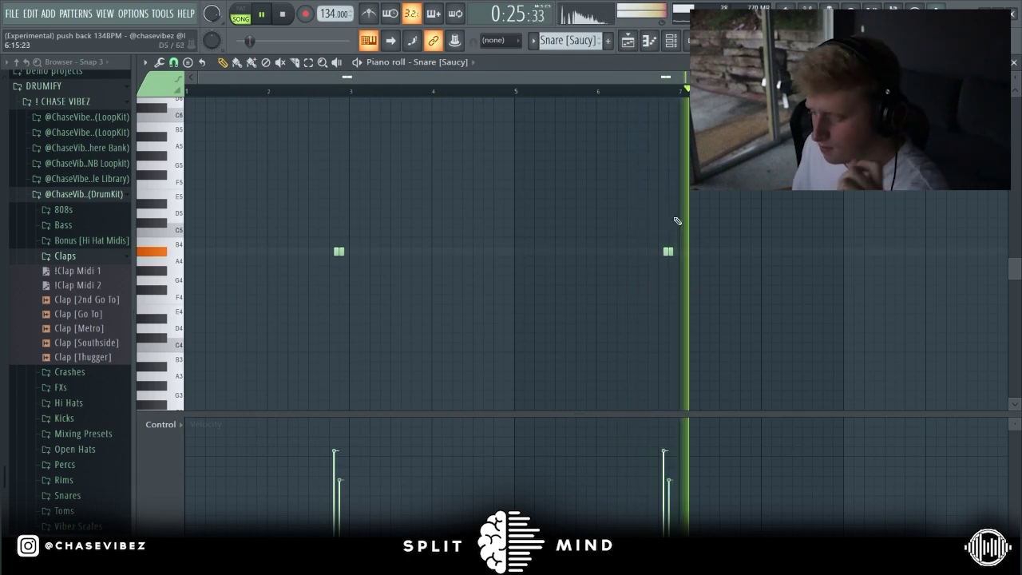
pyautogui.press('space')
# Open the Hi Hat [Go To] pattern from Track 12 in the piano roll and examine its notes closely during playback.
pyautogui.click(627, 42)
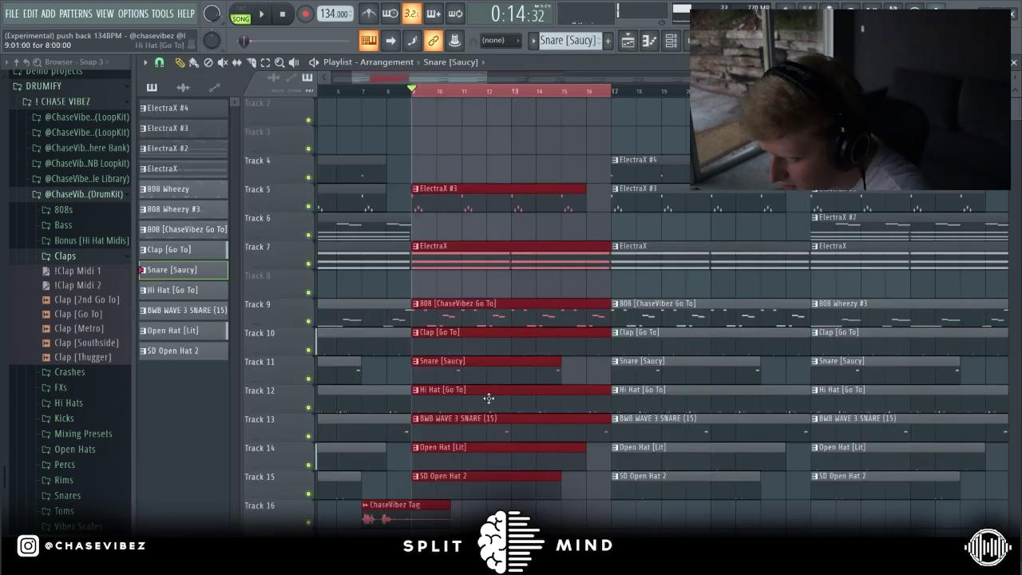
pyautogui.doubleClick(495, 403)
pyautogui.scroll(-2, 482, 98)
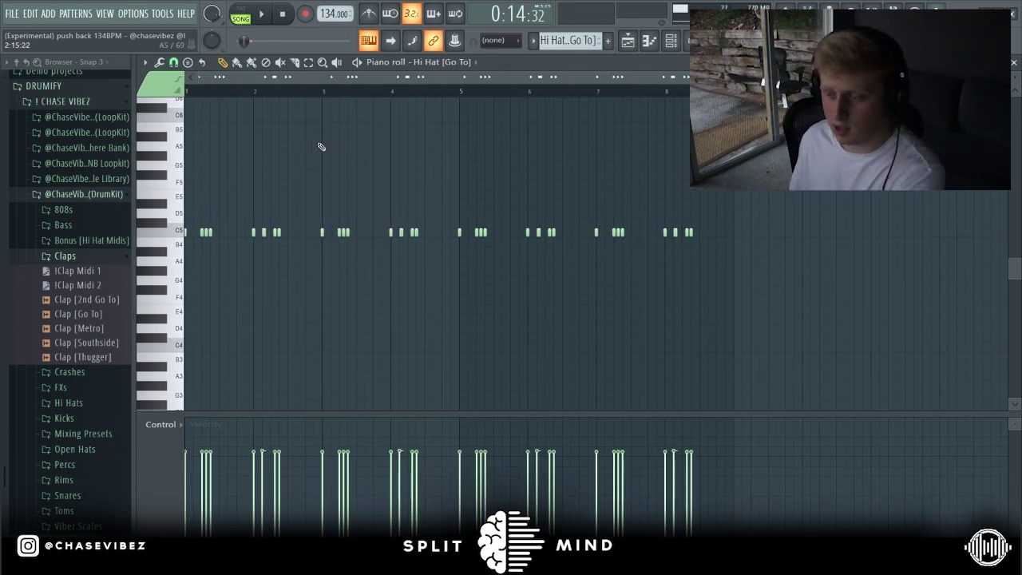
pyautogui.scroll(4, 265, 93)
pyautogui.moveTo(257, 78); pyautogui.dragTo(66, 111)
pyautogui.scroll(3, 239, 84)
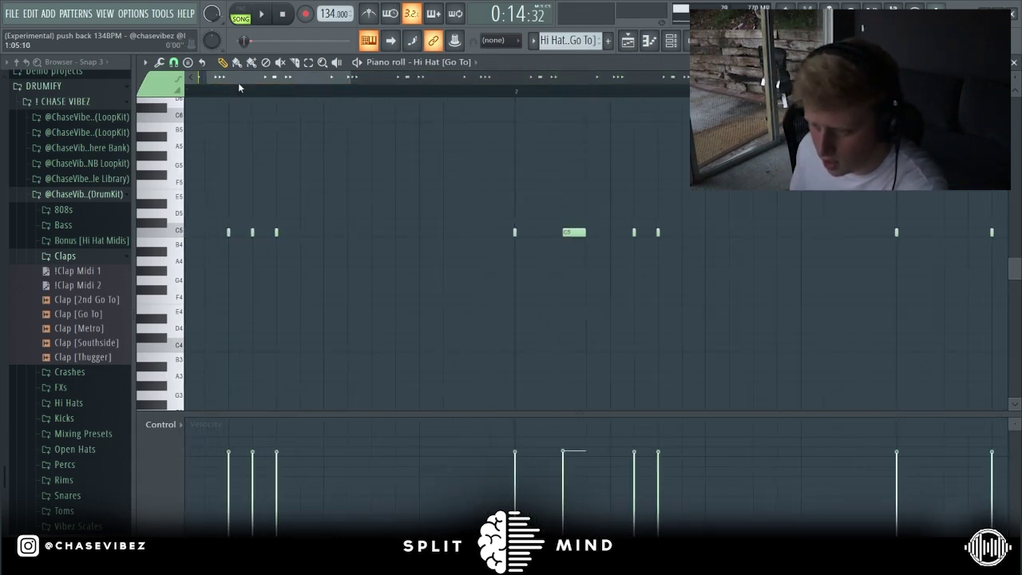
pyautogui.scroll(-4, 304, 96)
pyautogui.scroll(2, 301, 96)
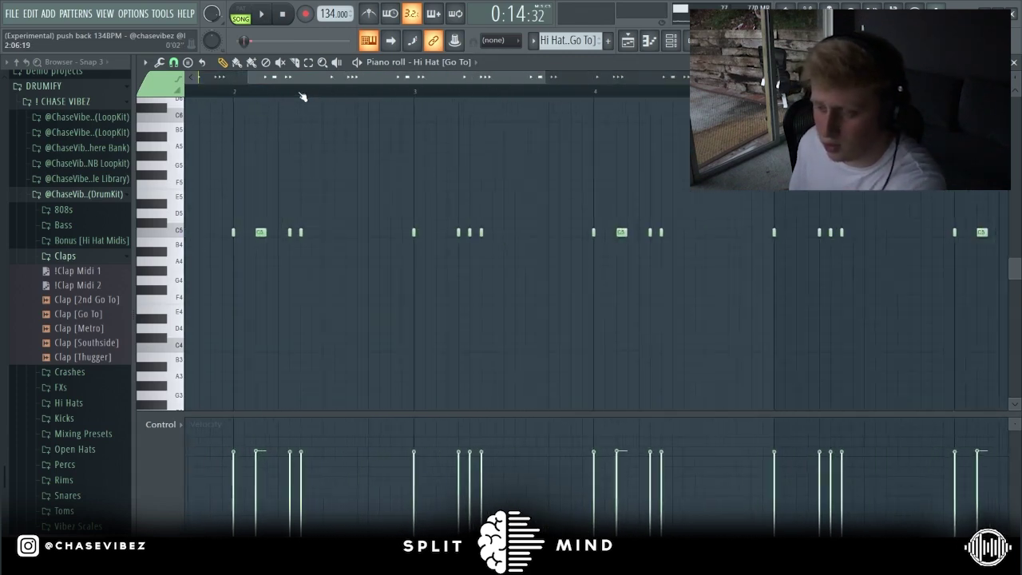
pyautogui.moveTo(297, 79); pyautogui.dragTo(87, 149)
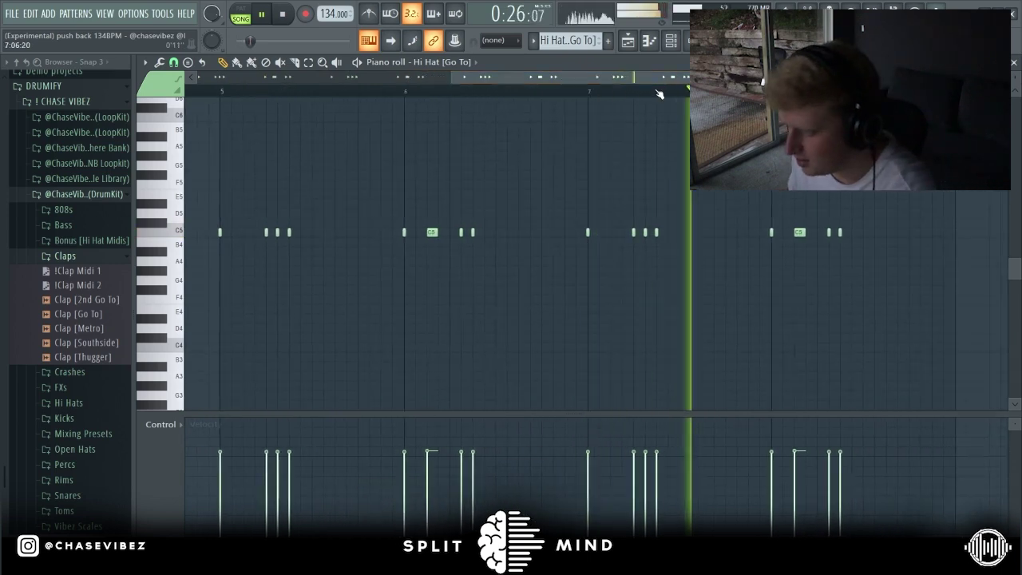
pyautogui.scroll(-3, 659, 94)
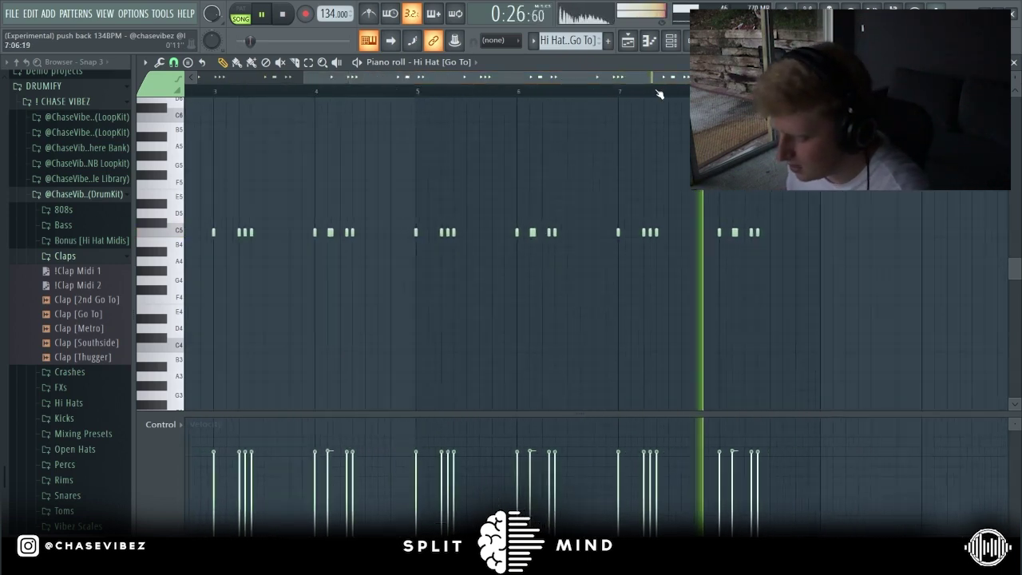
# Open the BWB WAVE 3 SNARE (15) pattern from Track 13 in the piano roll and follow its notes during playback.
pyautogui.click(630, 44)
pyautogui.doubleClick(502, 434)
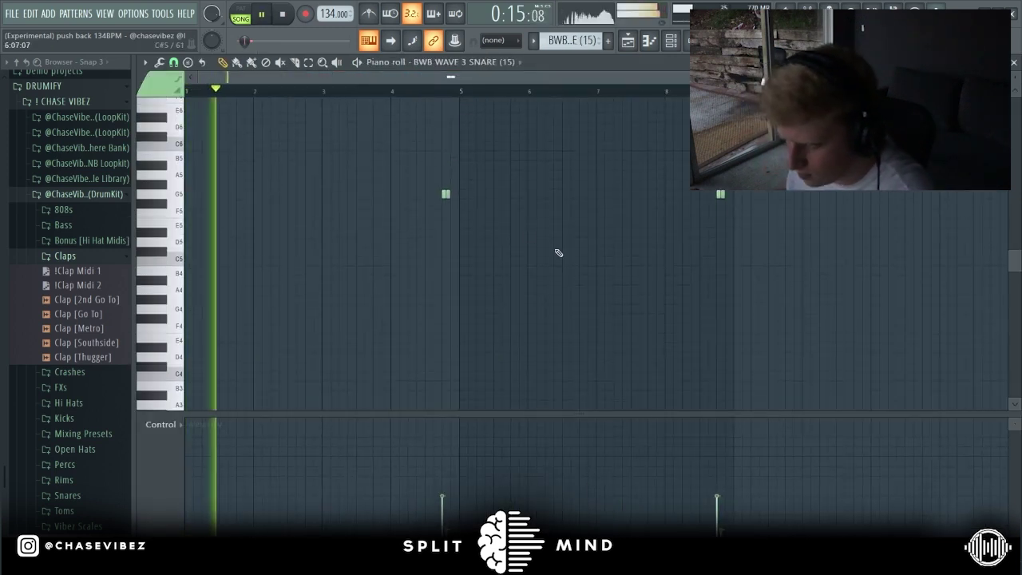
pyautogui.scroll(2, 567, 255)
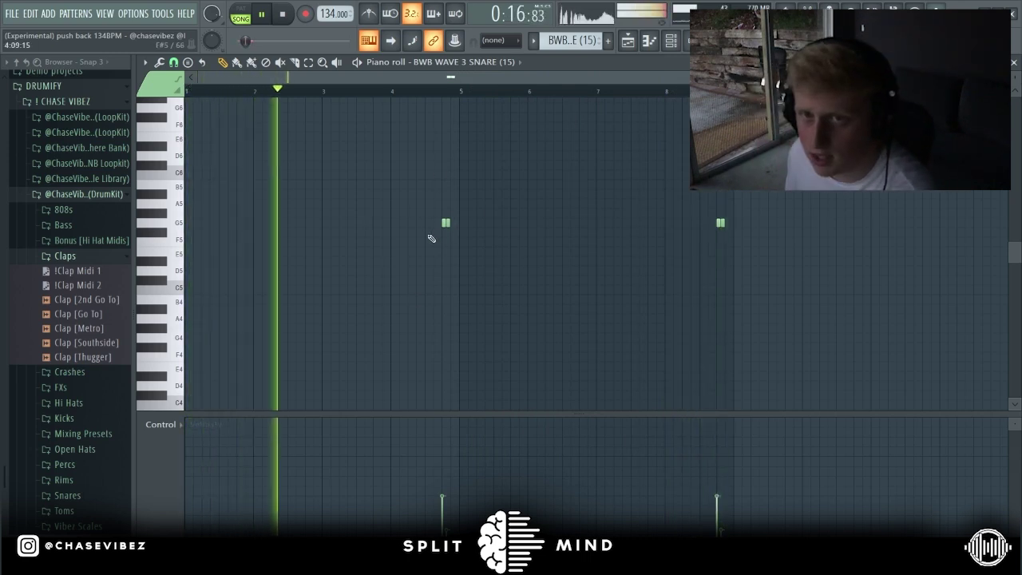
# Open the Open Hat [Lit] pattern from Track 14 and load !Open Hat Midi 1 from the Open Hats folder into its piano roll.
pyautogui.press('F5')
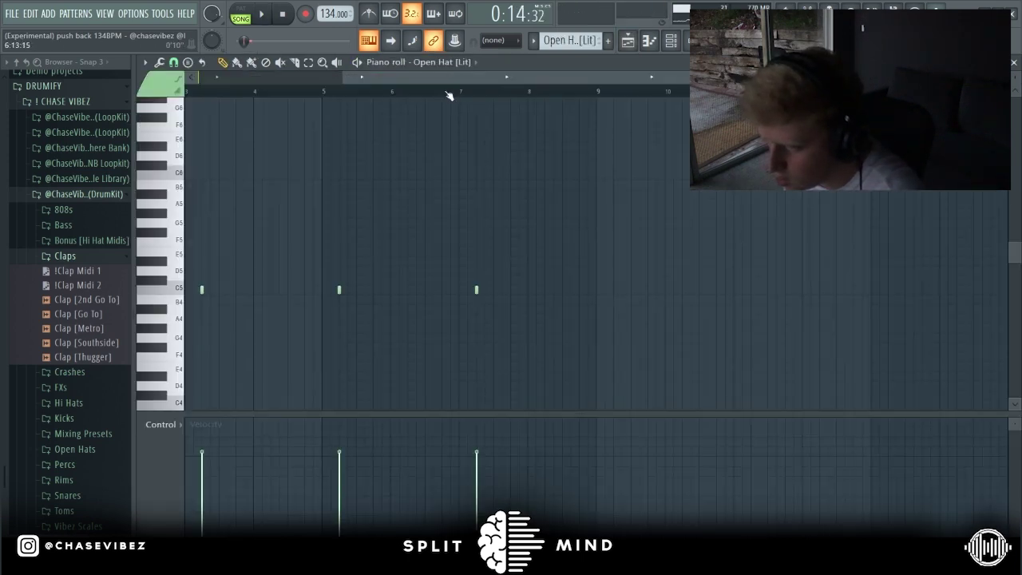
pyautogui.scroll(-2, 447, 92)
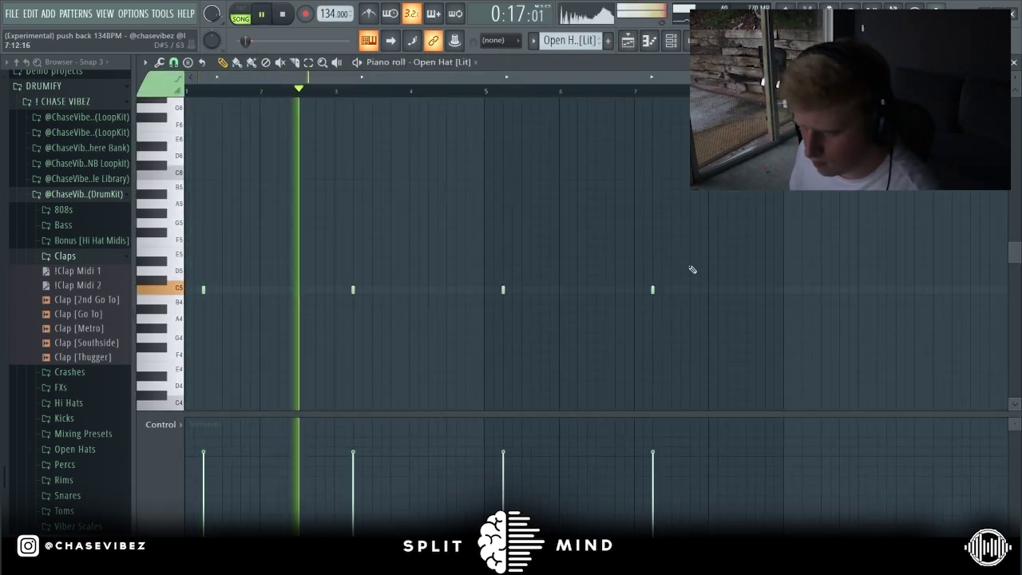
pyautogui.click(95, 257)
pyautogui.click(108, 349)
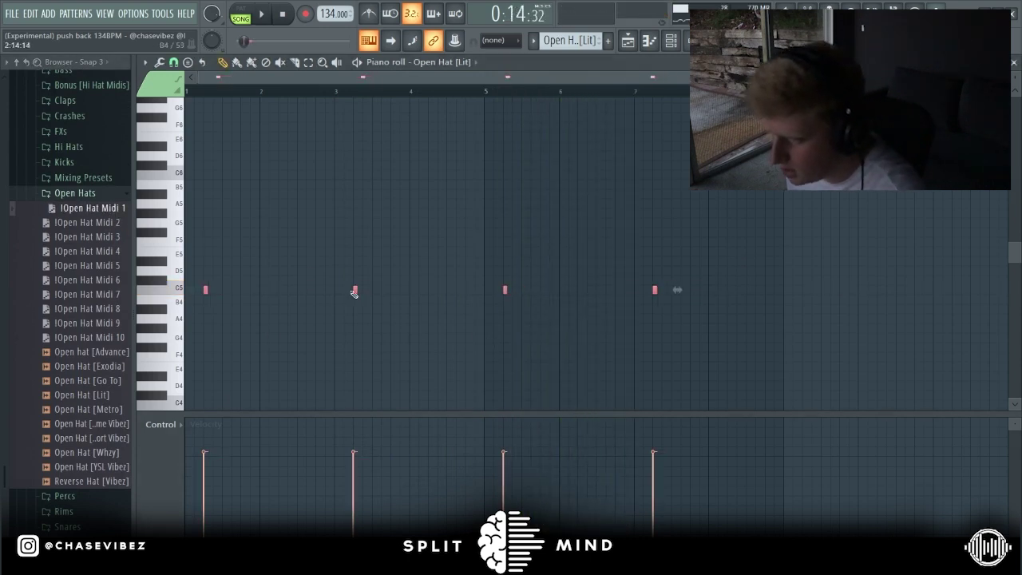
pyautogui.scroll(3, 96, 200)
pyautogui.scroll(-3, 98, 219)
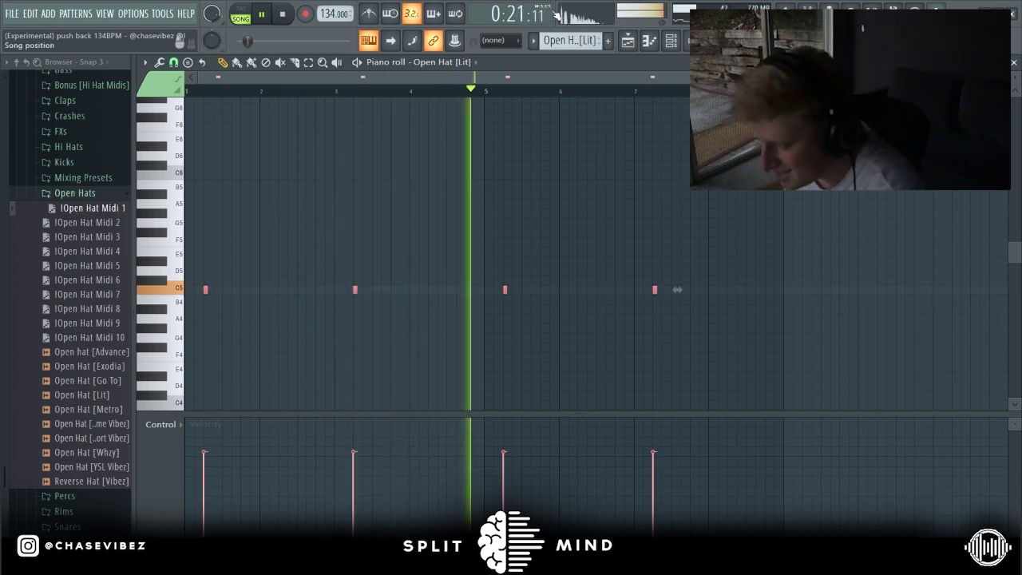
# Open the SD Open Hat 2 pattern from Track 15 in the piano roll and examine its notes during playback.
pyautogui.press('F5')
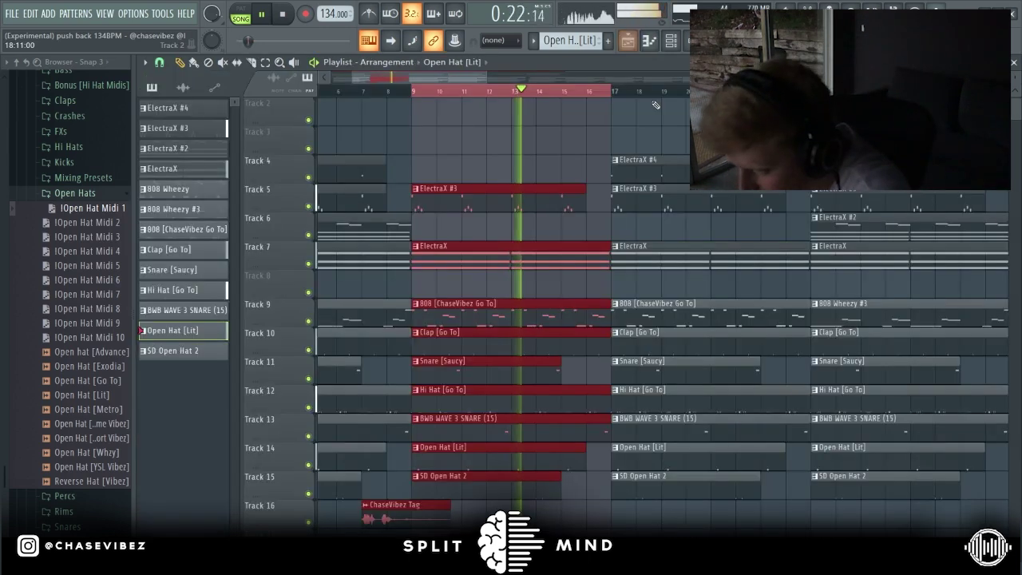
pyautogui.doubleClick(472, 480)
pyautogui.press('space')
pyautogui.scroll(-2, 450, 101)
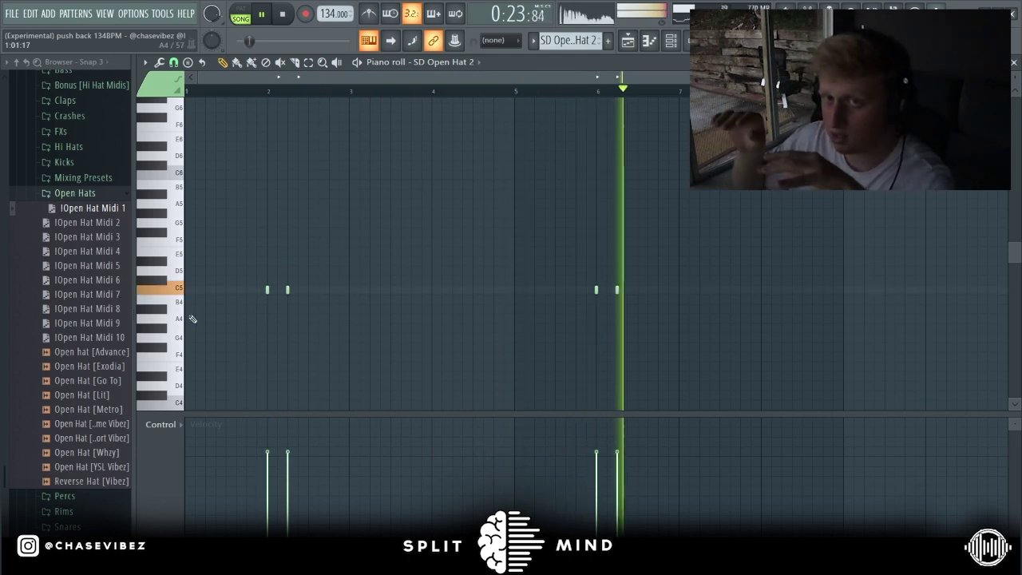
# Return to the playlist and clear the selection of bars 9 to 16.
pyautogui.click(629, 42)
pyautogui.scroll(-4, 451, 91)
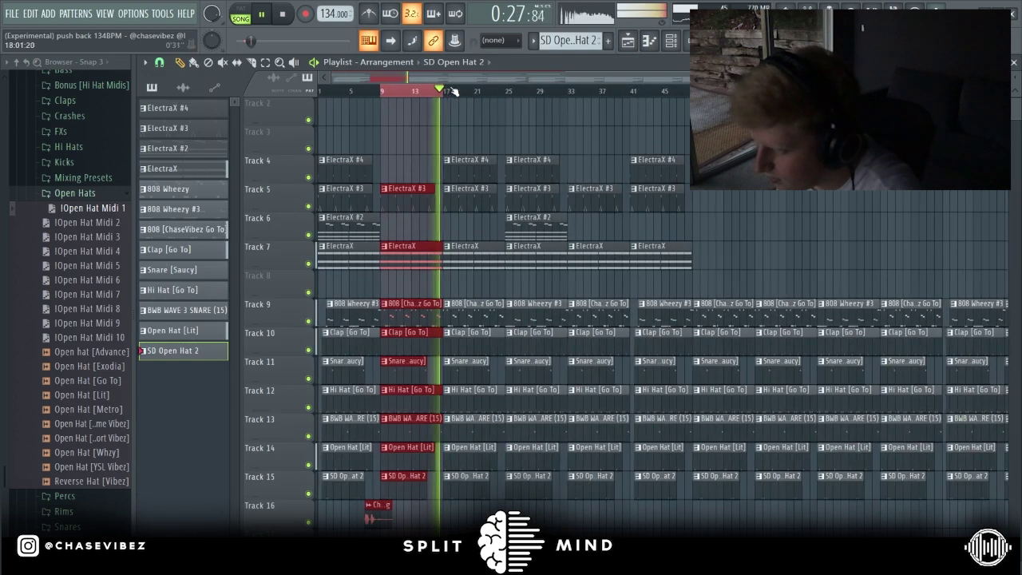
pyautogui.click(441, 90)
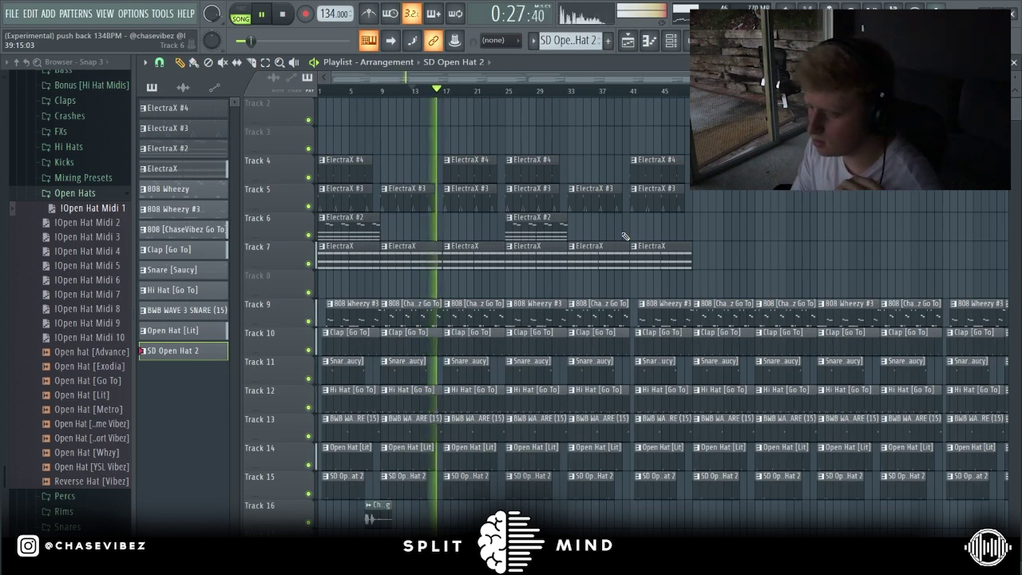
# Play the arrangement from bar 5 and mute Track 16, which holds the ChaseVibez Tag.
pyautogui.click(350, 90)
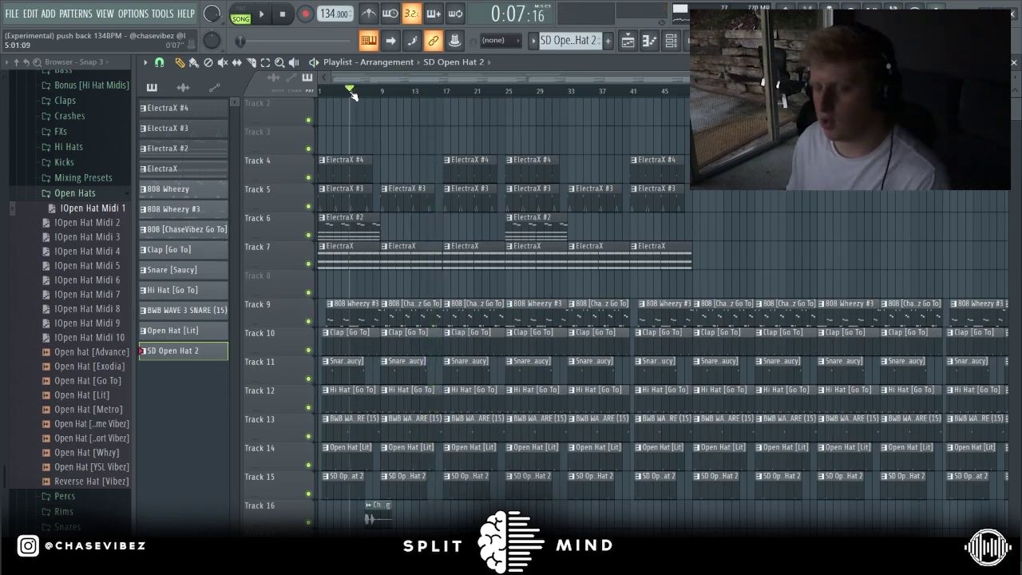
pyautogui.scroll(2, 352, 95)
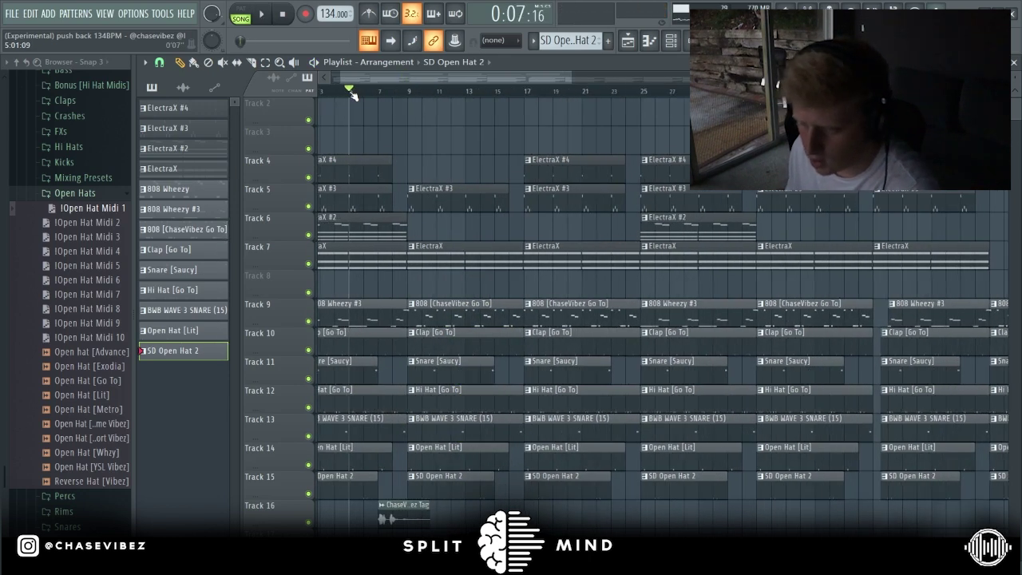
pyautogui.scroll(-2, 350, 99)
pyautogui.moveTo(384, 93); pyautogui.dragTo(349, 91)
pyautogui.click(349, 98)
pyautogui.press('space')
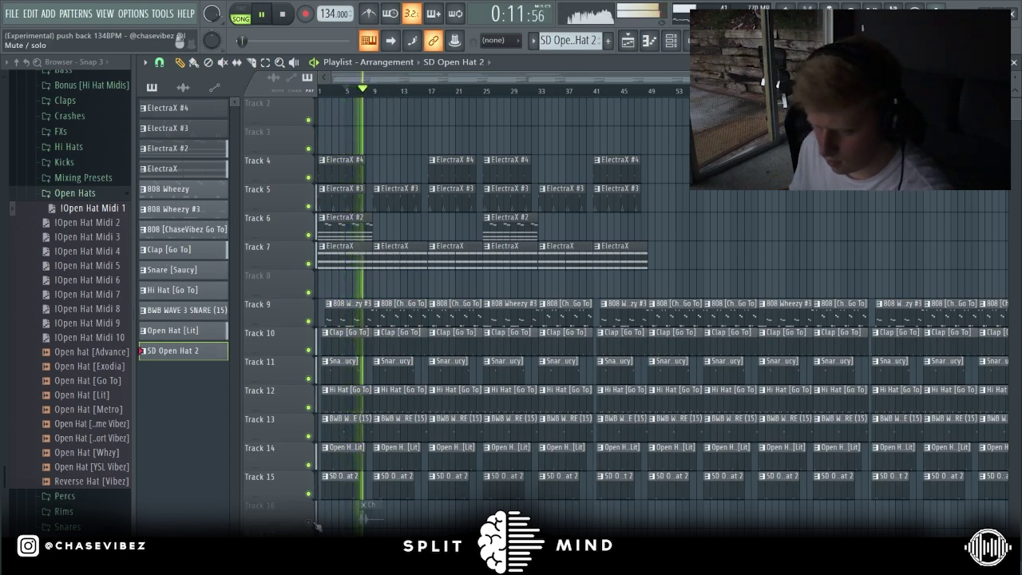
# Play the arrangement from bar 9 to hear the section where ElectraX #4 and ElectraX #2 drop out.
pyautogui.scroll(3, 373, 90)
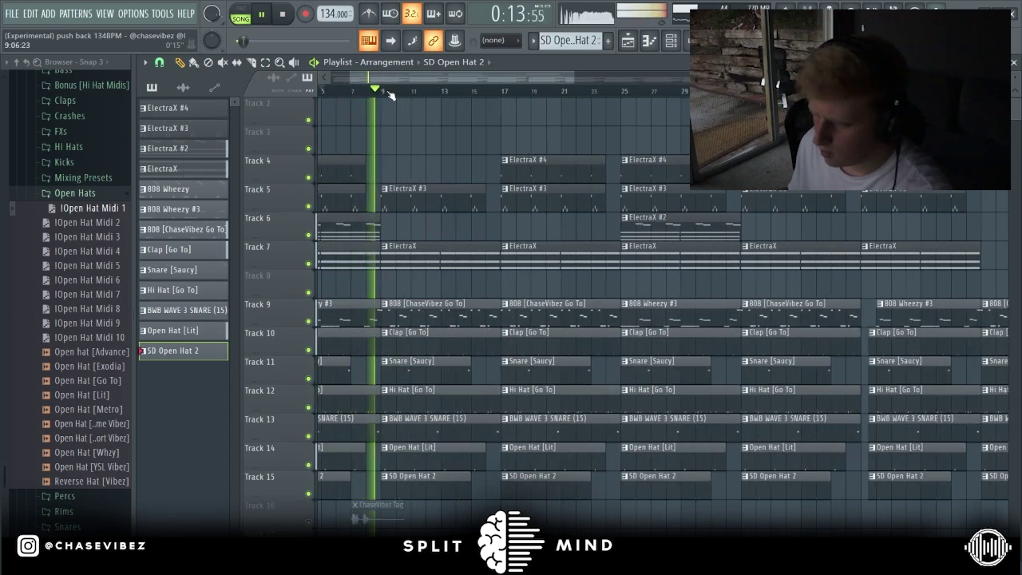
pyautogui.press('space')
pyautogui.click(383, 90)
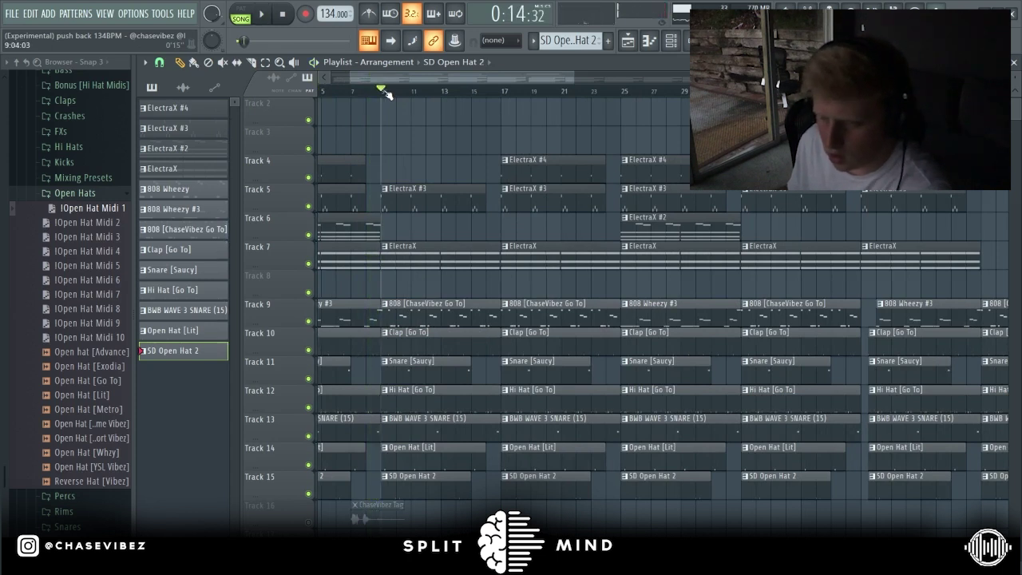
pyautogui.press('space')
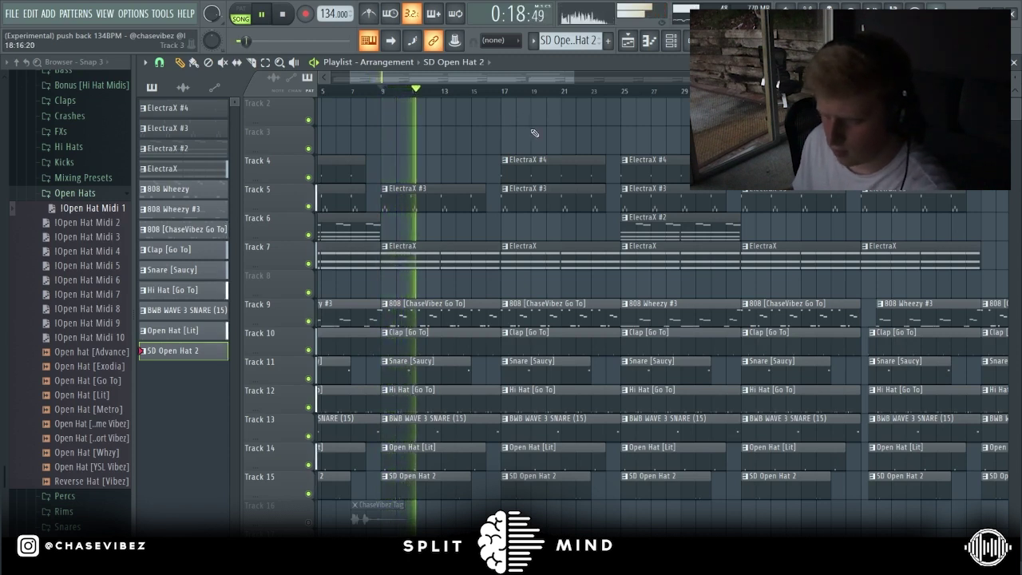
pyautogui.press('space')
# Play the arrangement from bar 24 to hear the transition into the 808 Wheezy #3 section at bar 25.
pyautogui.moveTo(383, 92); pyautogui.dragTo(623, 123)
pyautogui.moveTo(520, 77); pyautogui.dragTo(607, 96)
pyautogui.hotkey('ctrl', 'd')
pyautogui.scroll(-2, 433, 92)
pyautogui.scroll(3, 372, 94)
pyautogui.click(332, 92)
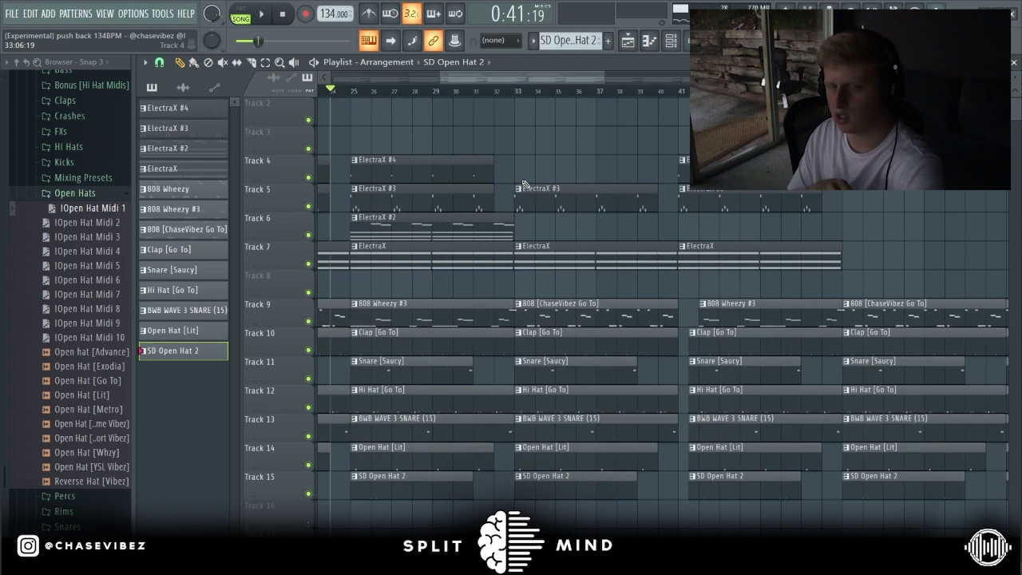
pyautogui.press('space')
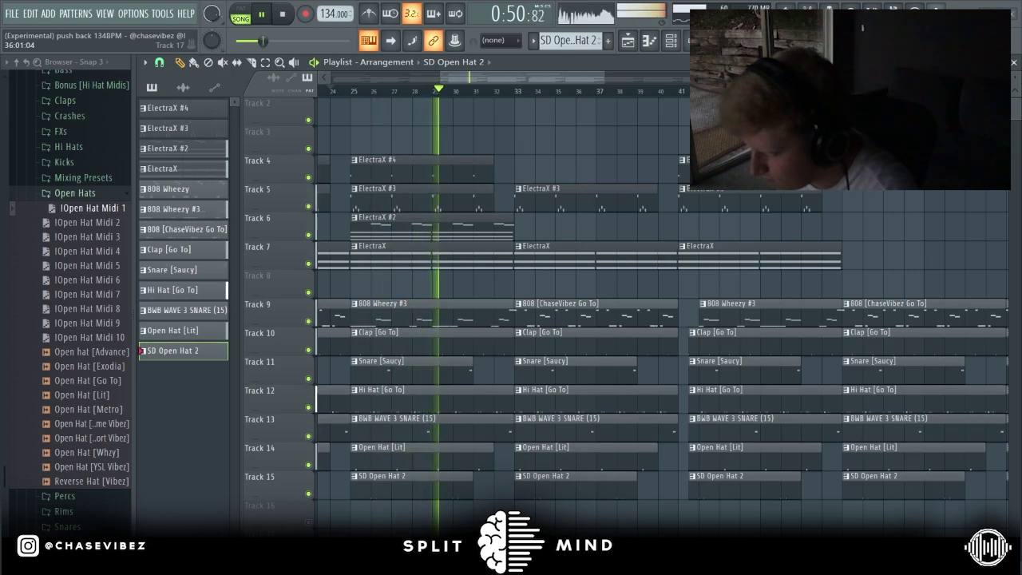
# Play the arrangement from about bar 32 to hear the transition into the section at bar 33.
pyautogui.scroll(-2, 527, 95)
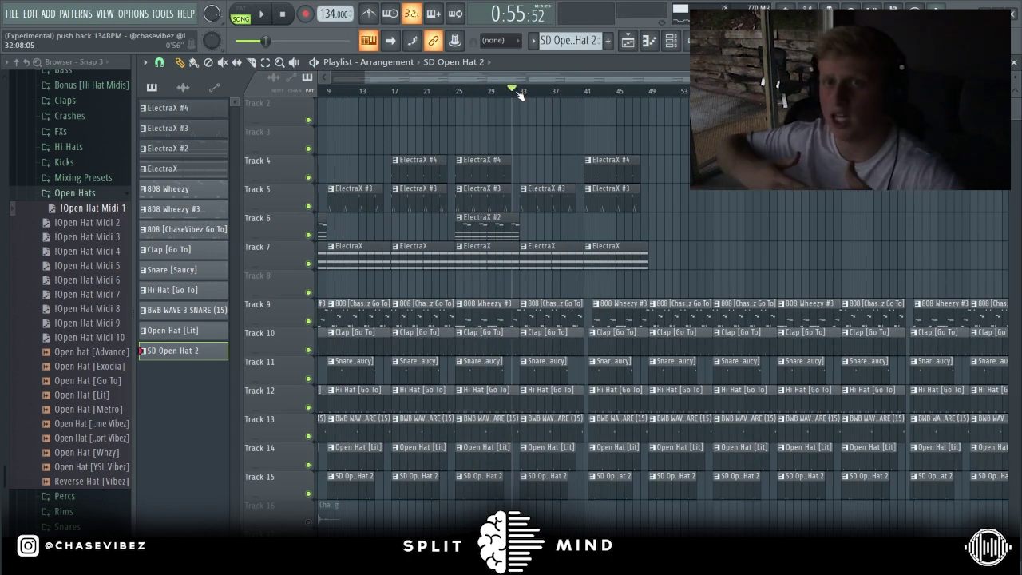
pyautogui.press('space')
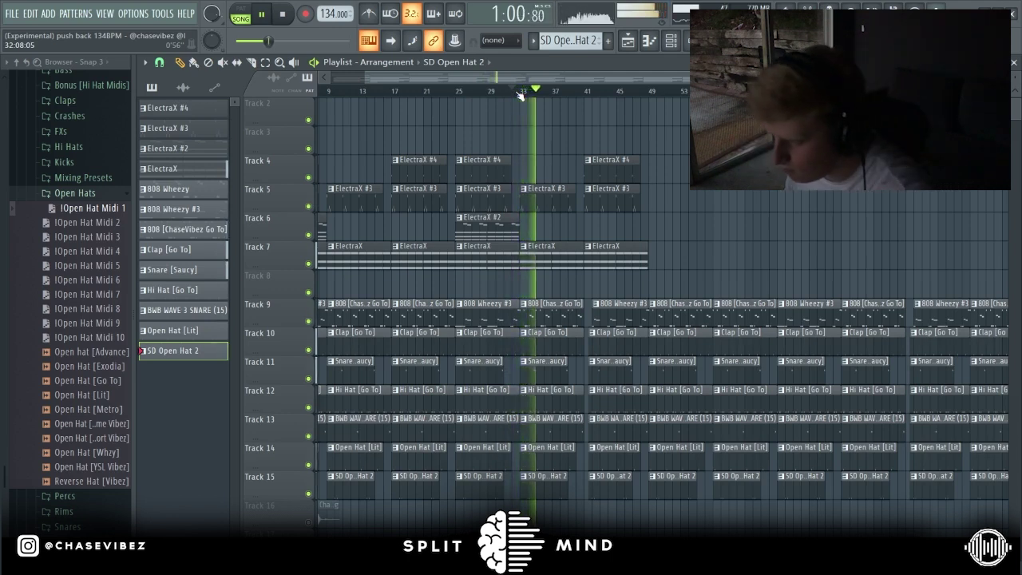
pyautogui.press('space')
# Return to the song start, highlight the ElectraX clips on Tracks 4 to 7, and finish with bars 1 to 8 selected.
pyautogui.press('Home')
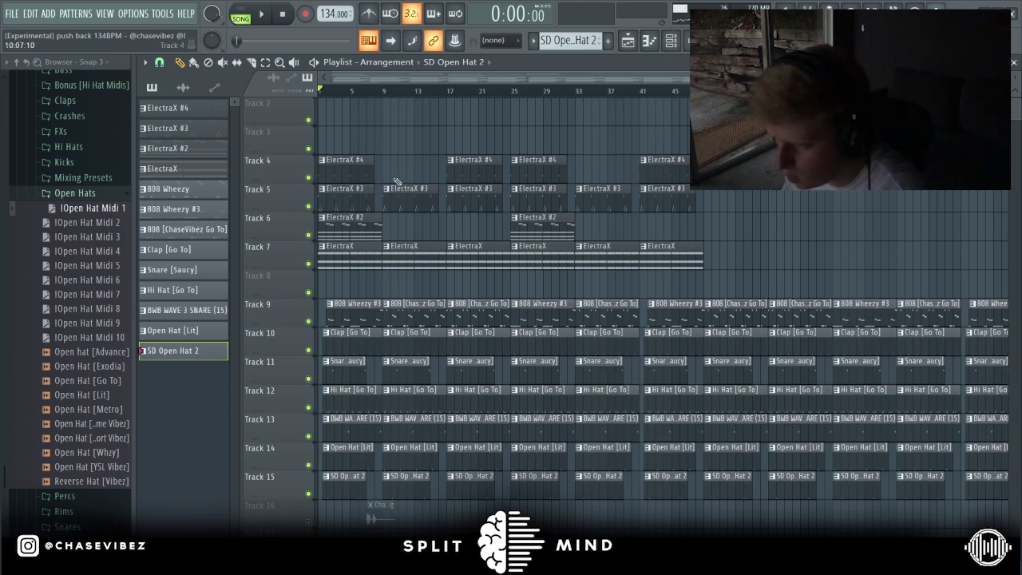
pyautogui.keyDown('ctrl'); pyautogui.moveTo(735, 288); pyautogui.dragTo(316, 170); pyautogui.keyUp('ctrl')
pyautogui.scroll(1, 508, 226)
pyautogui.scroll(-1, 488, 208)
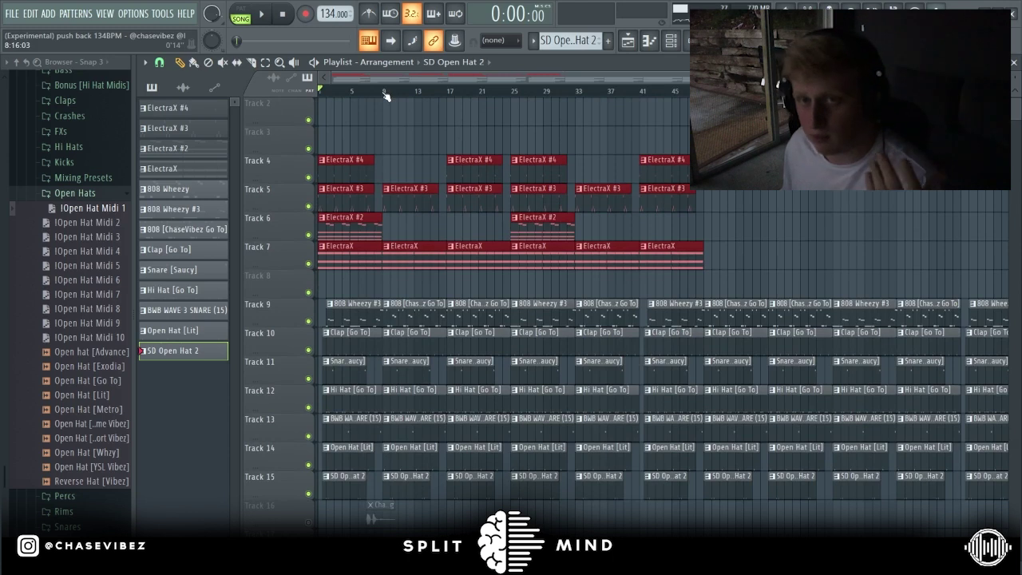
pyautogui.moveTo(384, 95); pyautogui.dragTo(320, 94)
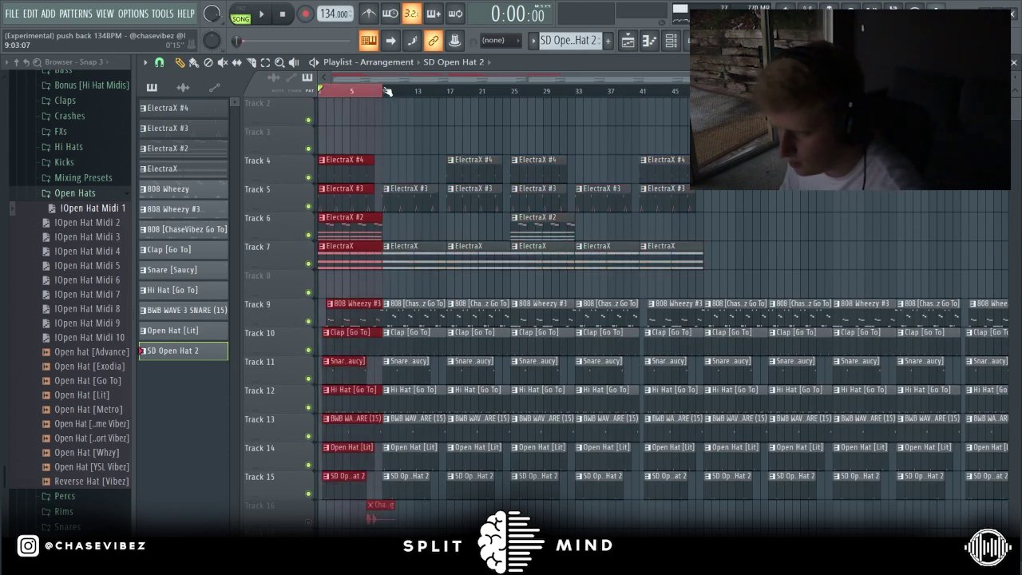
# Highlight the arrangement's sections from bar 9 onward, finishing with bars 41 to 48 selected across the tracks.
pyautogui.moveTo(385, 91); pyautogui.dragTo(452, 92)
pyautogui.moveTo(508, 119); pyautogui.dragTo(704, 94)
pyautogui.keyDown('ctrl'); pyautogui.click(638, 93); pyautogui.keyUp('ctrl')
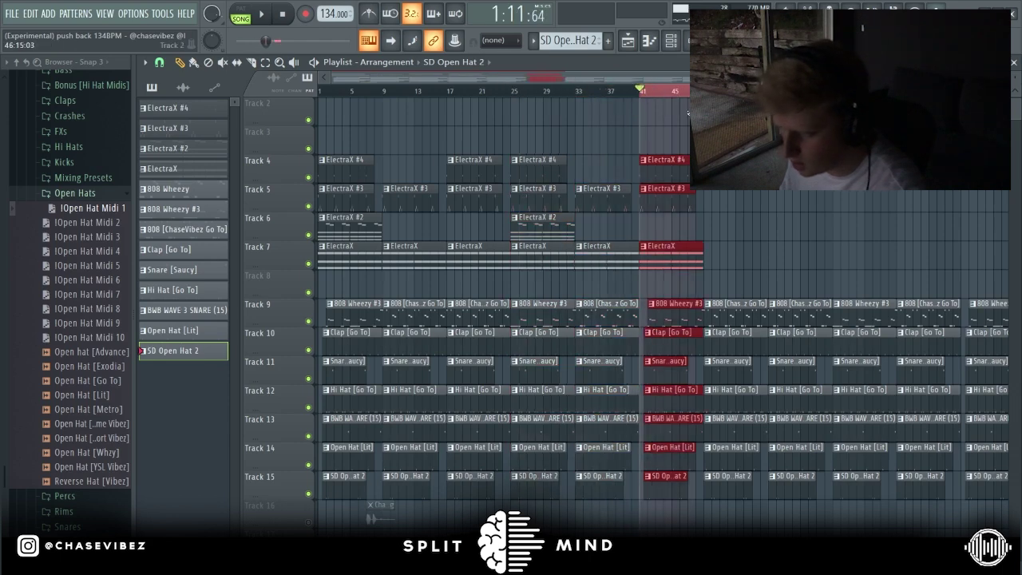
# Highlight bars 1 to 8 of the arrangement, and clear the time selection.
pyautogui.moveTo(382, 94); pyautogui.dragTo(194, 135)
pyautogui.scroll(4, 371, 75)
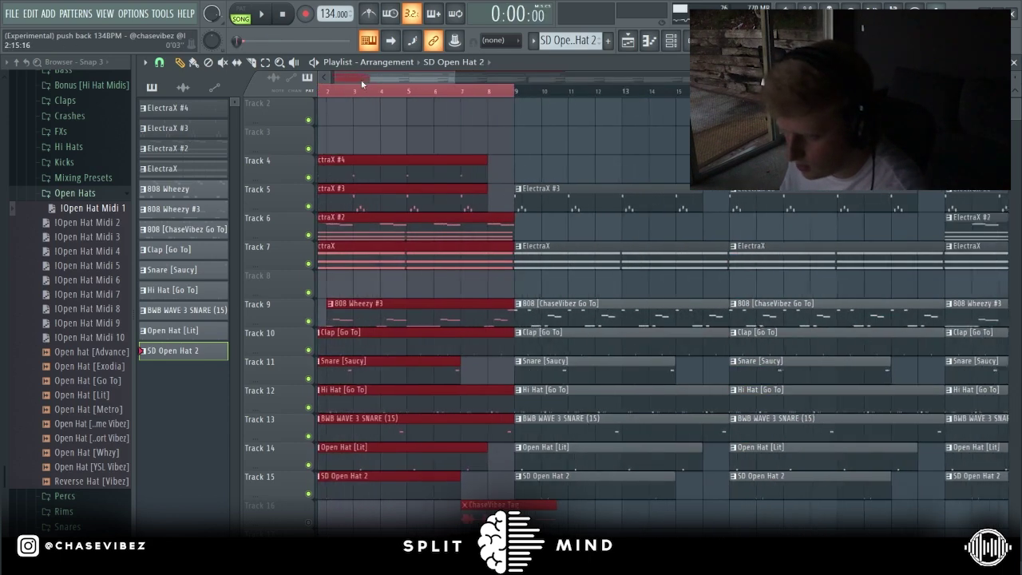
pyautogui.doubleClick(328, 90)
pyautogui.scroll(-5, 328, 90)
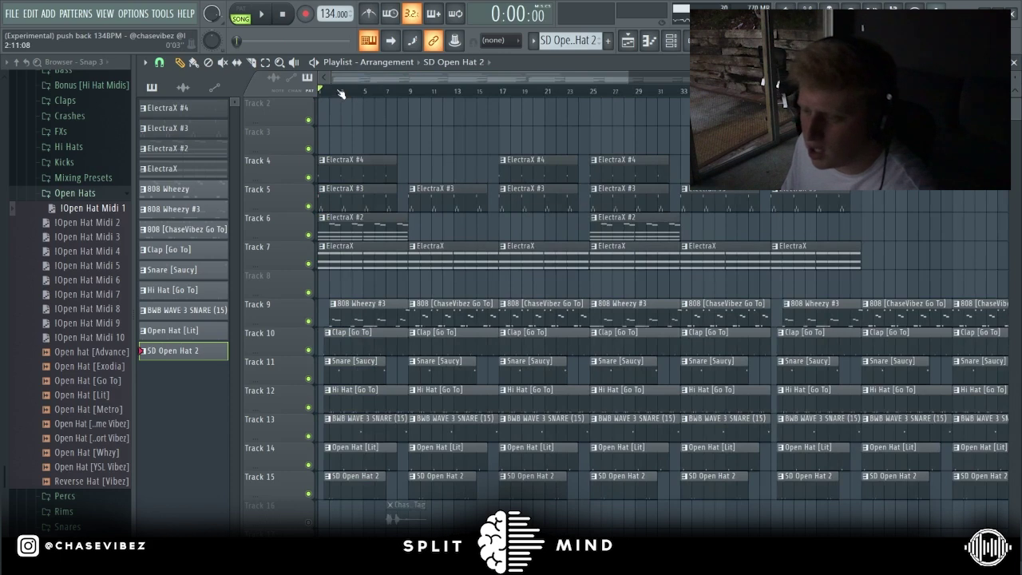
# Try replacing the opening 808 and drum clips on Tracks 9 to 15 with the bar 9 clips, starting from bar 1.
pyautogui.scroll(6, 342, 94)
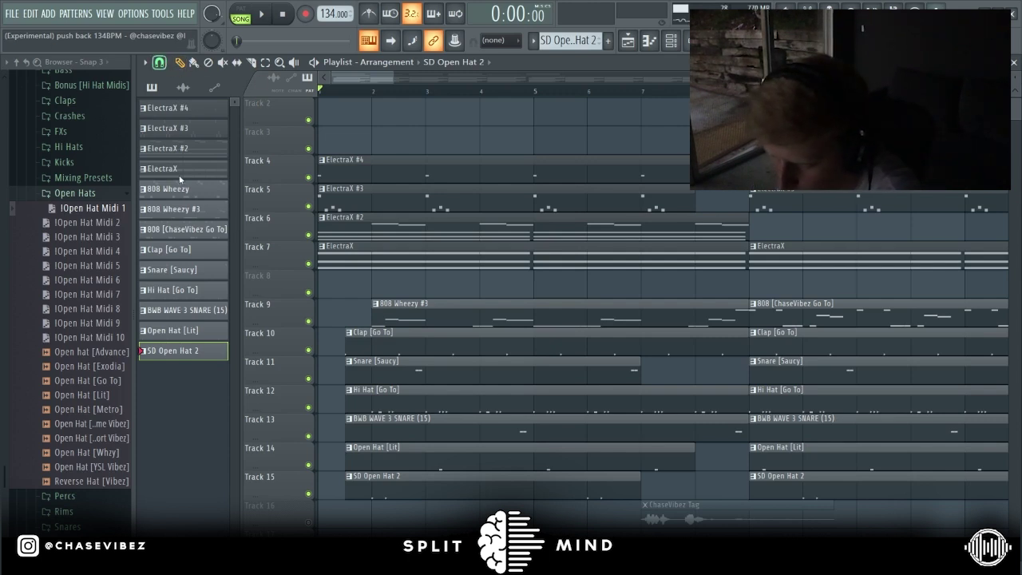
pyautogui.moveTo(503, 514); pyautogui.dragTo(493, 307)
pyautogui.press('Delete')
pyautogui.moveTo(810, 305); pyautogui.dragTo(815, 460)
pyautogui.moveTo(817, 497); pyautogui.dragTo(360, 311)
pyautogui.scroll(4, 340, 98)
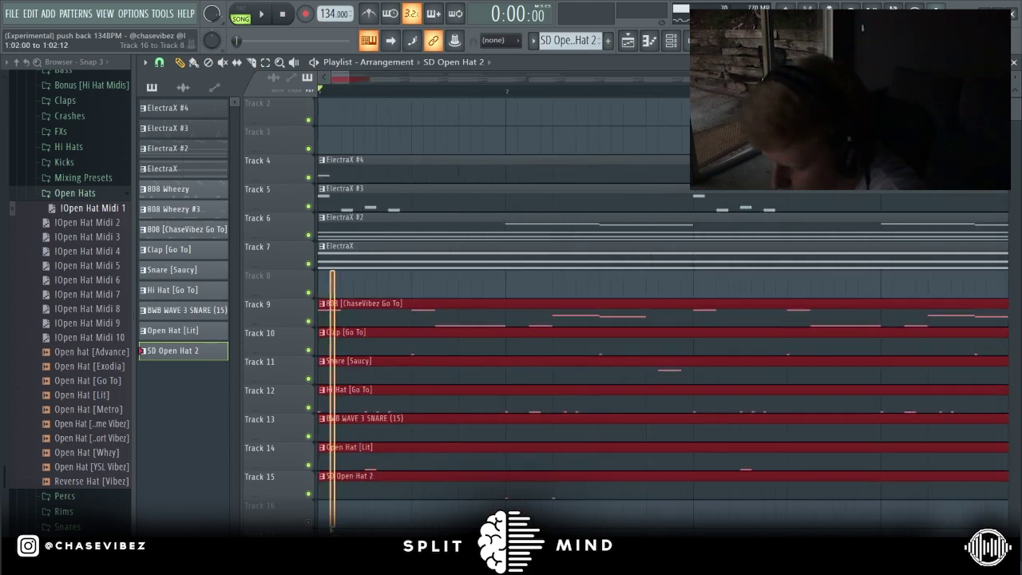
pyautogui.moveTo(323, 316); pyautogui.dragTo(438, 323)
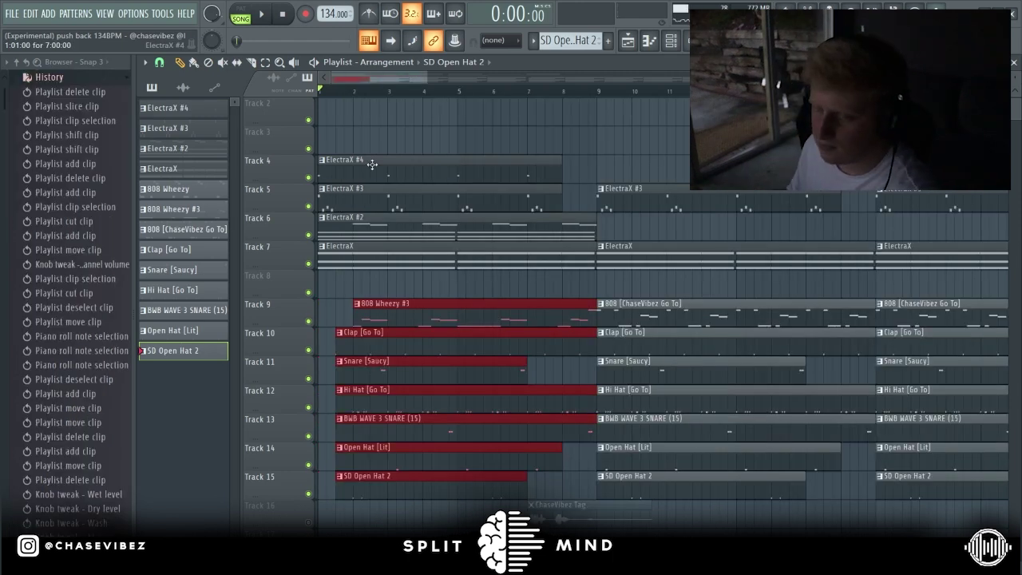
# Play the opening from bar 1 to hear the 808 and drums enter, and look over the full arrangement.
pyautogui.press('space')
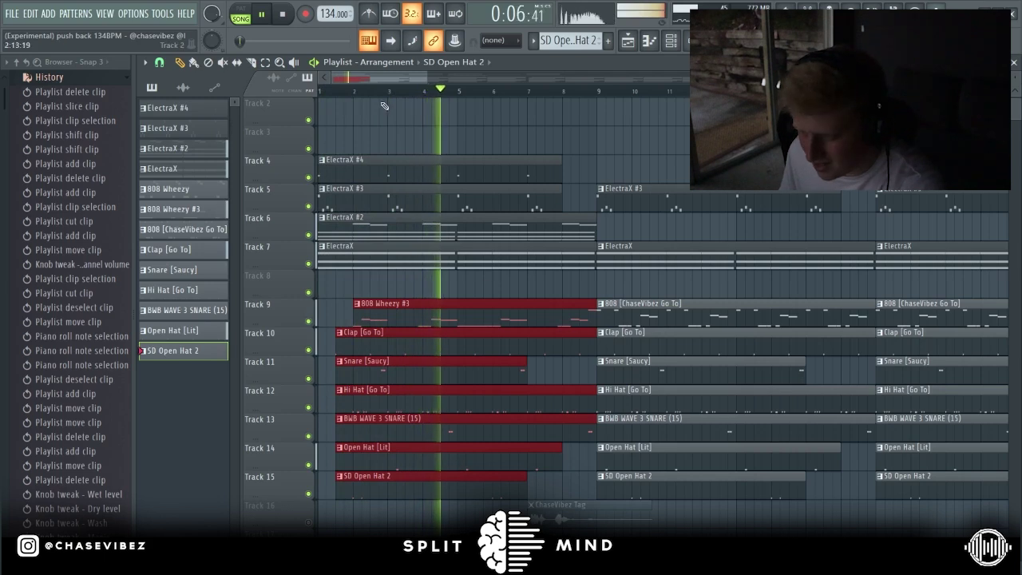
pyautogui.press('space')
pyautogui.scroll(-3, 375, 95)
pyautogui.scroll(1, 359, 165)
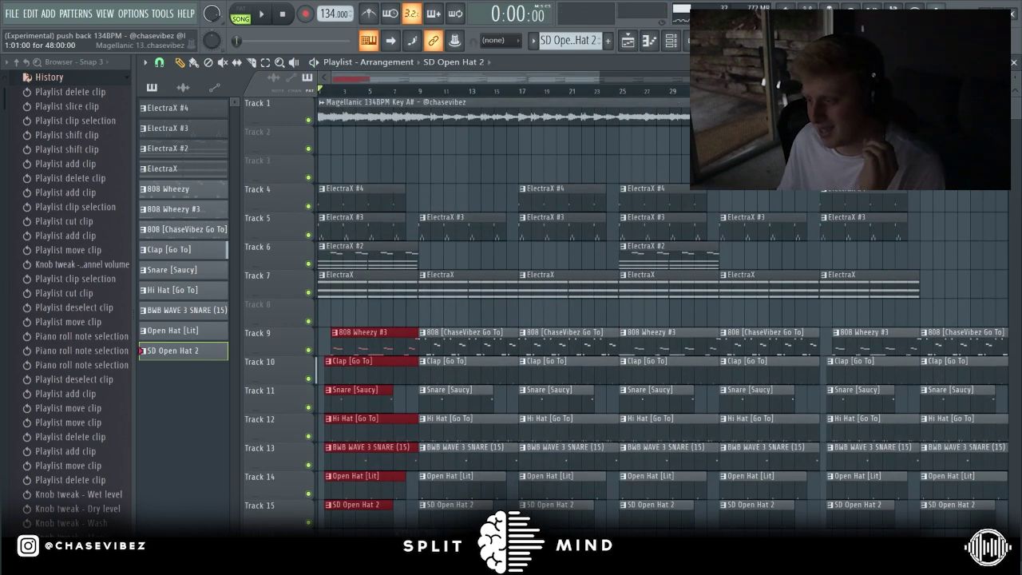
pyautogui.scroll(-3, 436, 97)
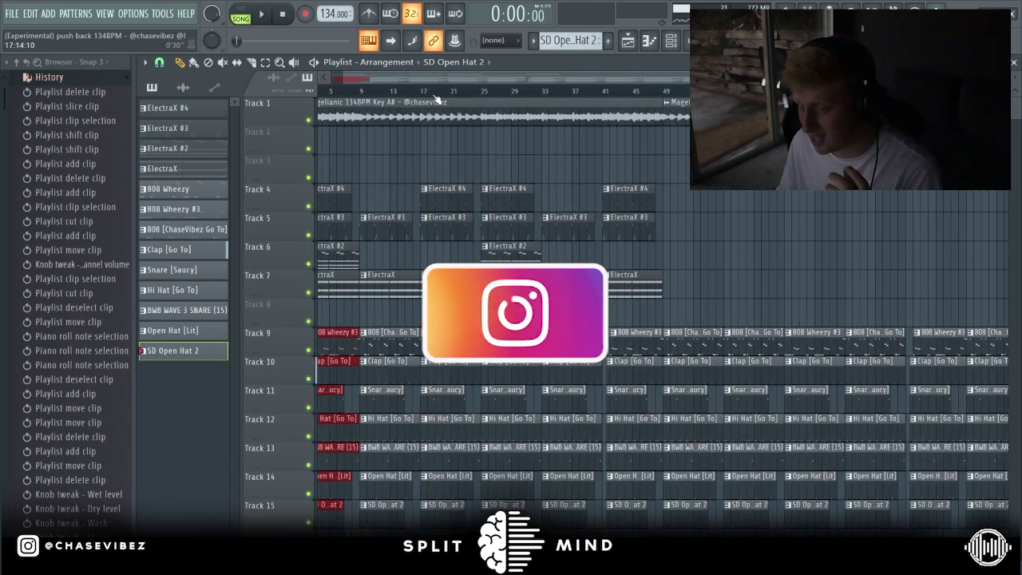